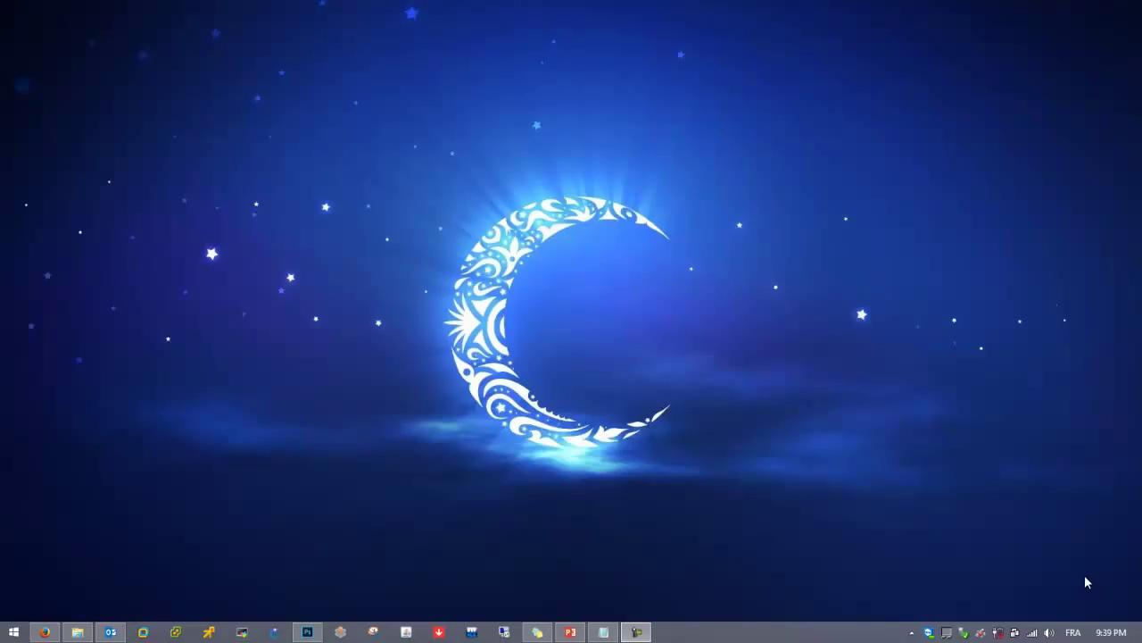
left_click(504, 632)
left_click(623, 276)
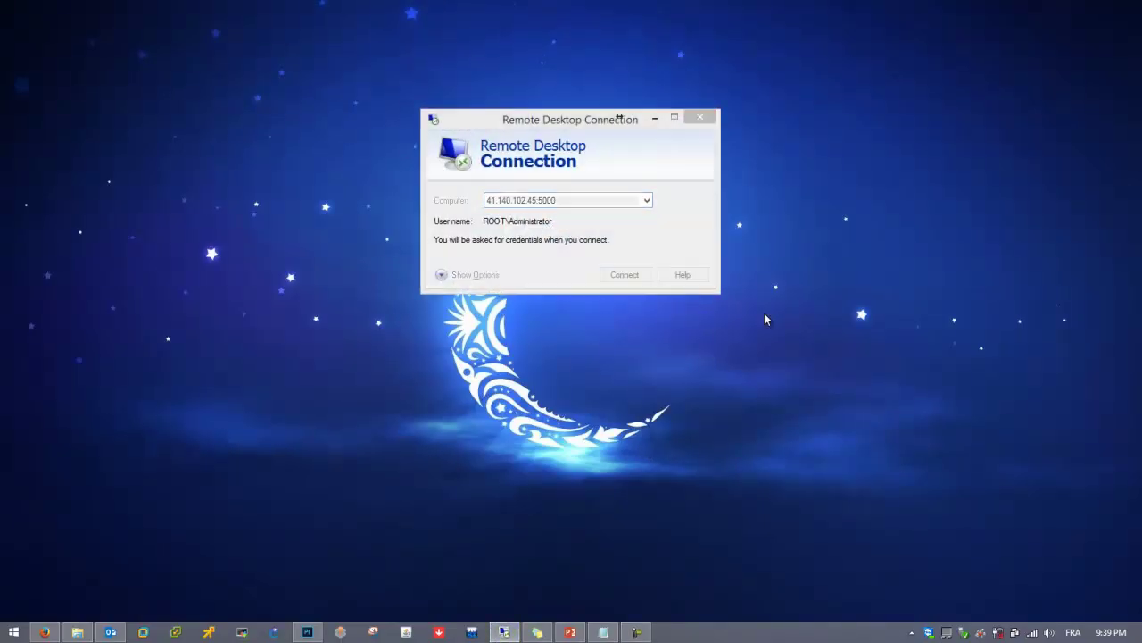
type("•••••")
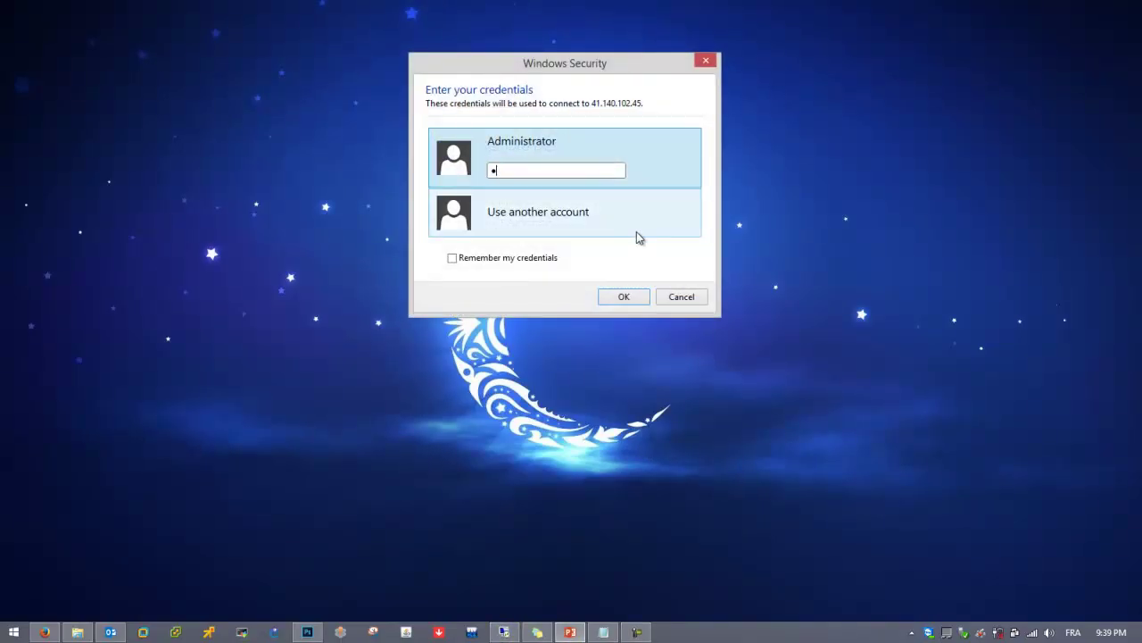
type("••")
key("Return")
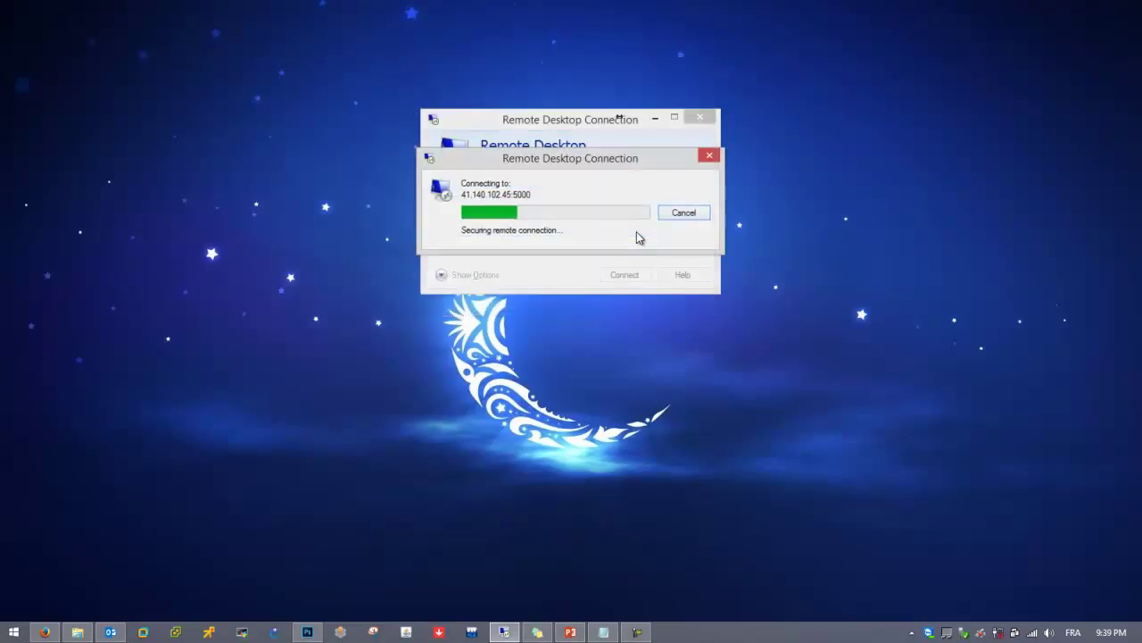
left_click(630, 325)
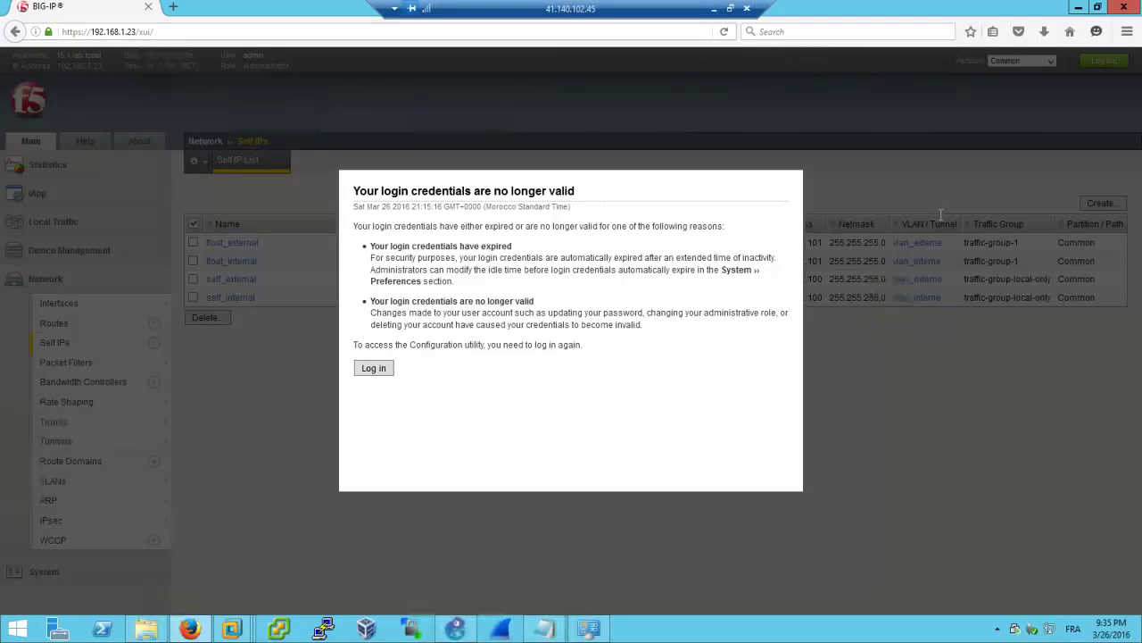
Log back into BIG-IP, view the VLAN and Self IP lists, then bring up the BIGIP_1 VM console
left_click(373, 367)
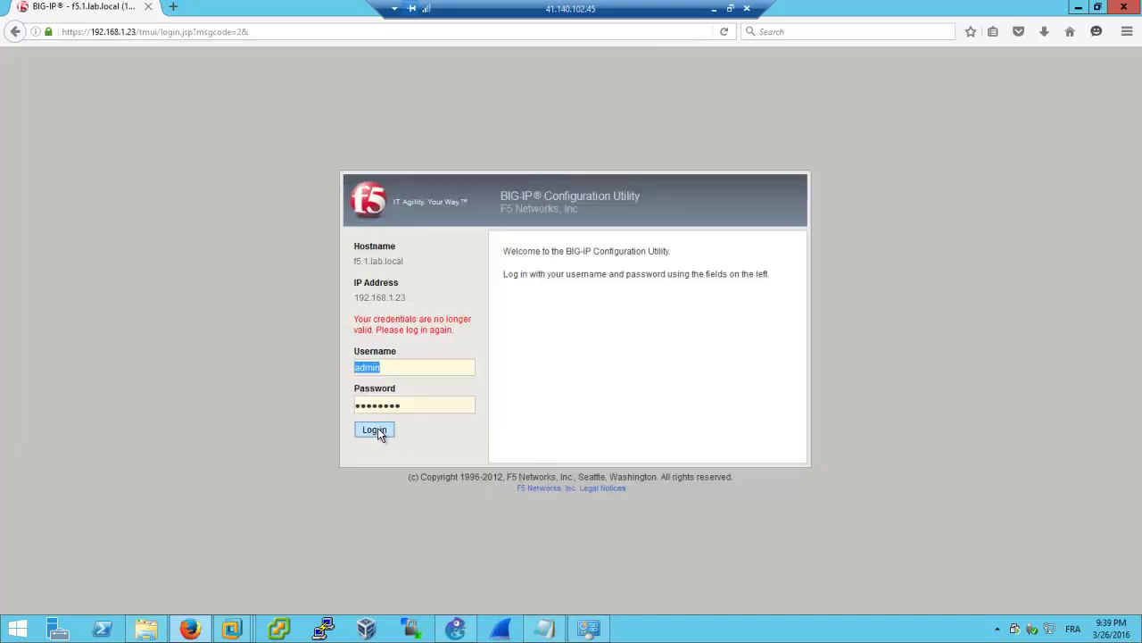
left_click(375, 429)
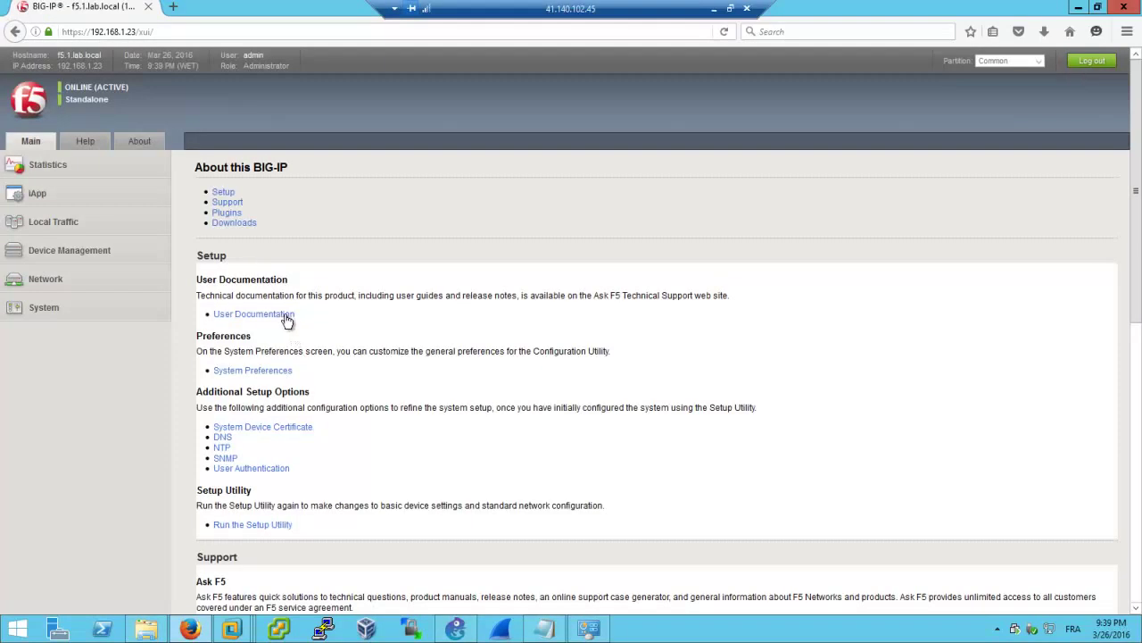
left_click(37, 283)
left_click(78, 480)
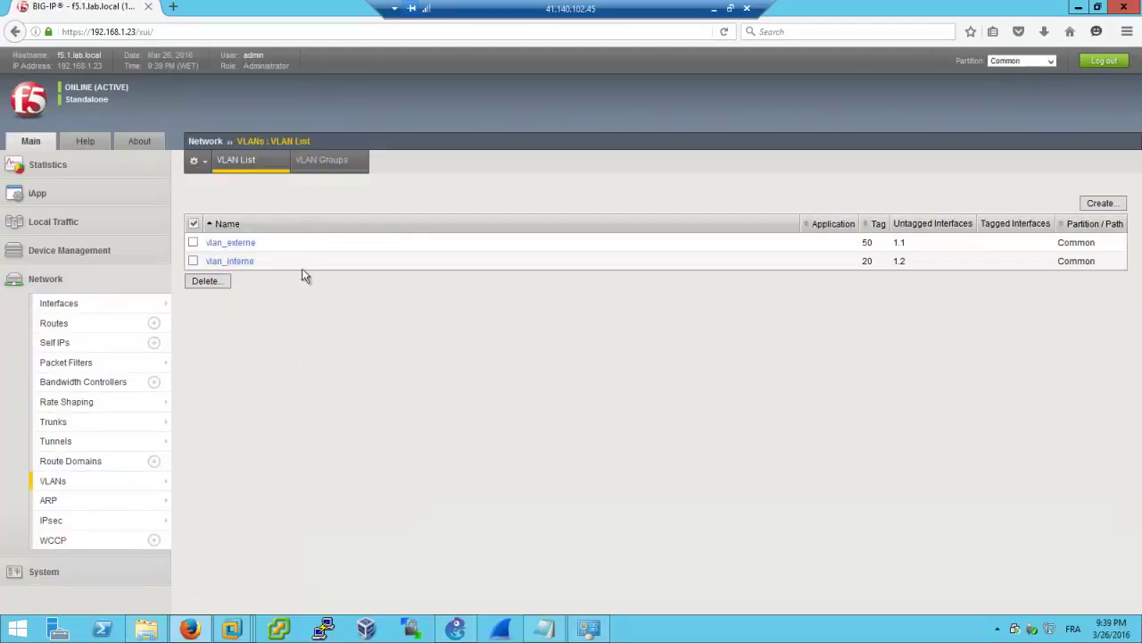
left_click(85, 342)
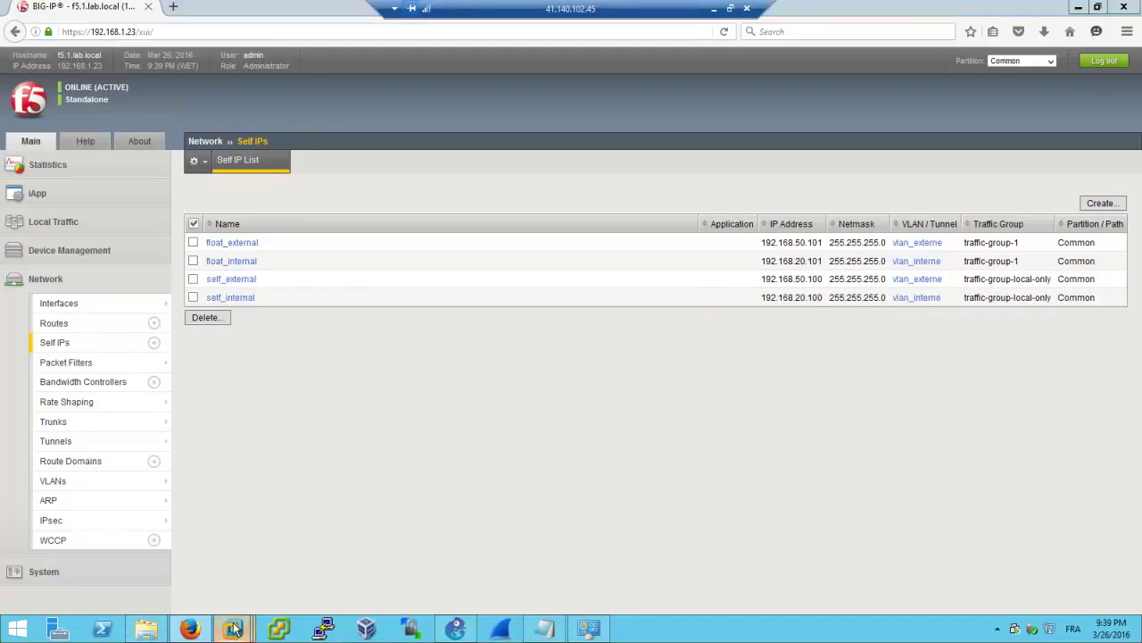
mouse_move(232, 629)
left_click(254, 558)
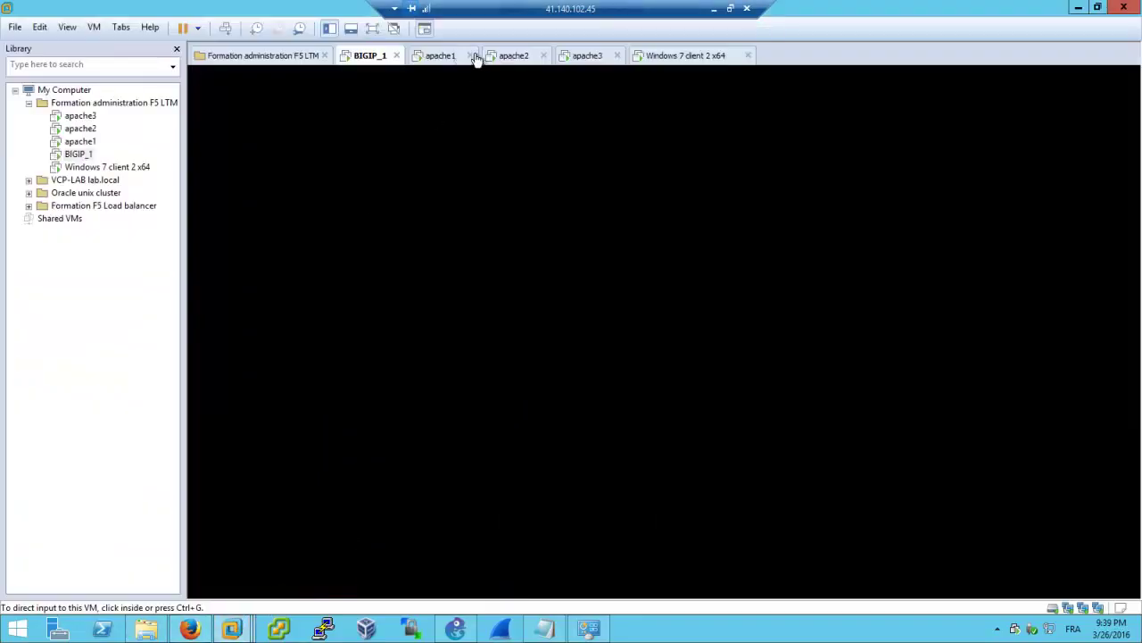
Show apache1's network configuration with cat /etc/network/interfaces
left_click(449, 55)
left_click(677, 270)
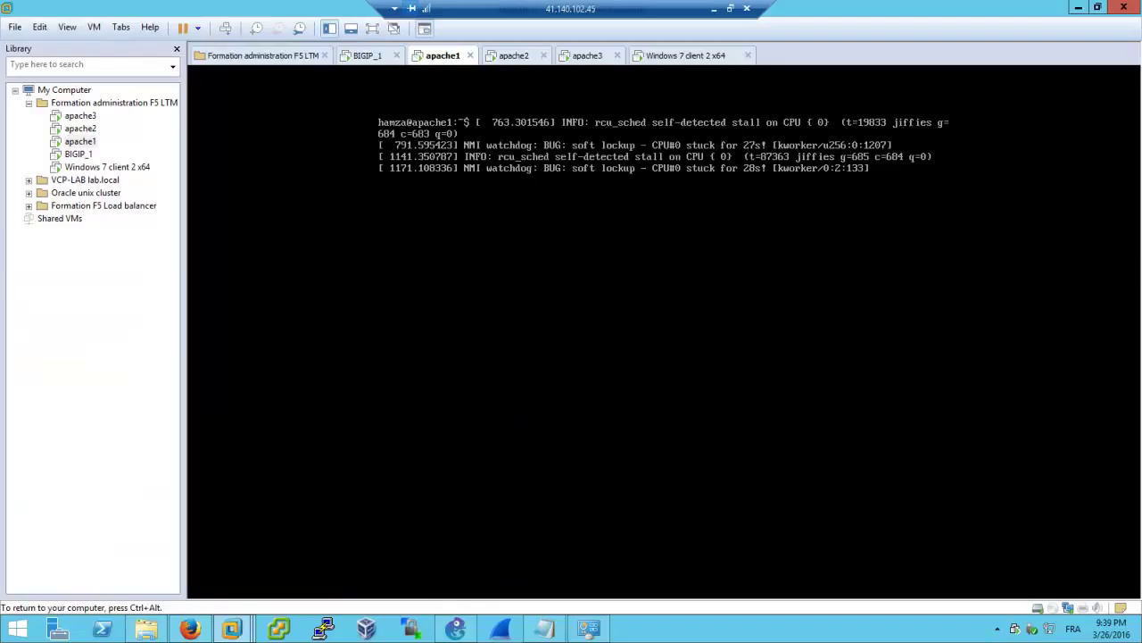
key("Return")
key("Return")
key("Return")
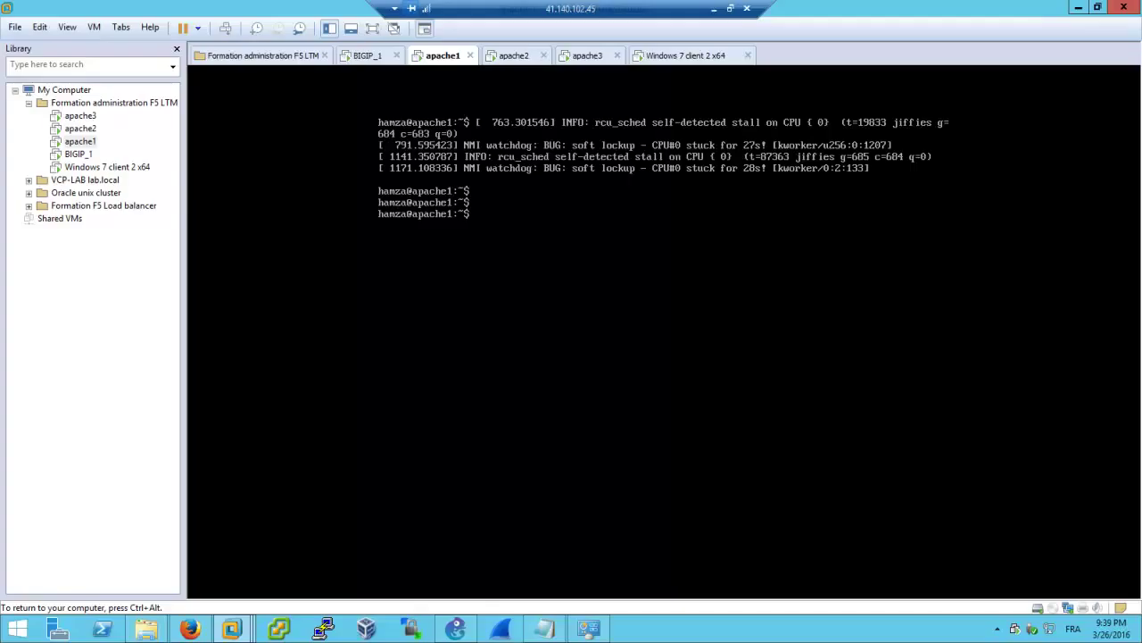
type("cat /etc/network/interfaces")
key("Return")
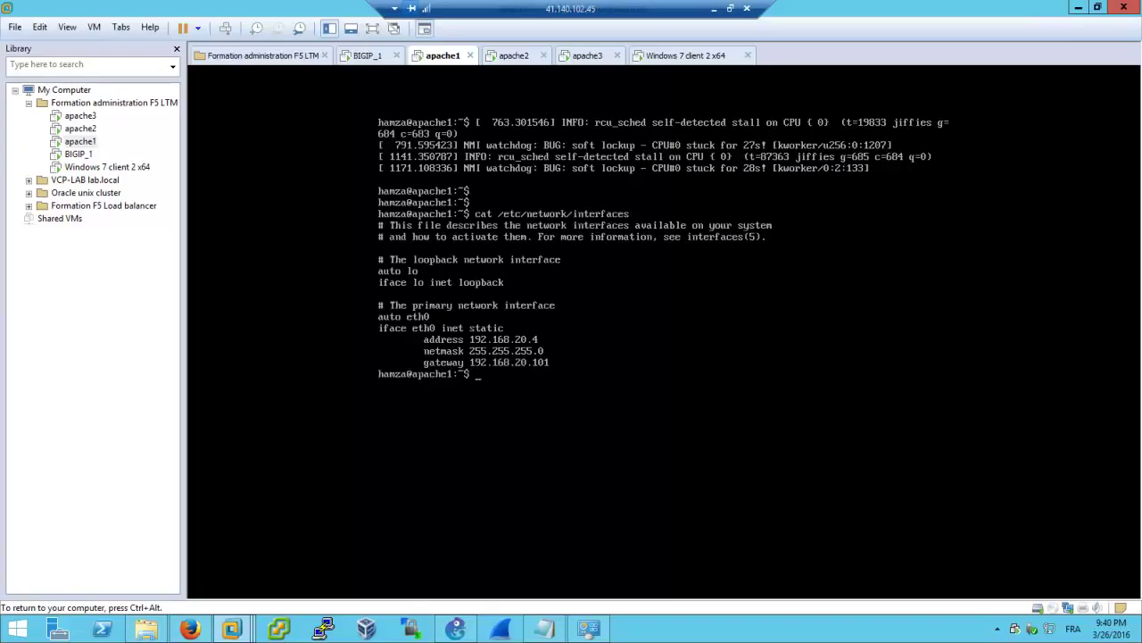
key("ctrl+alt")
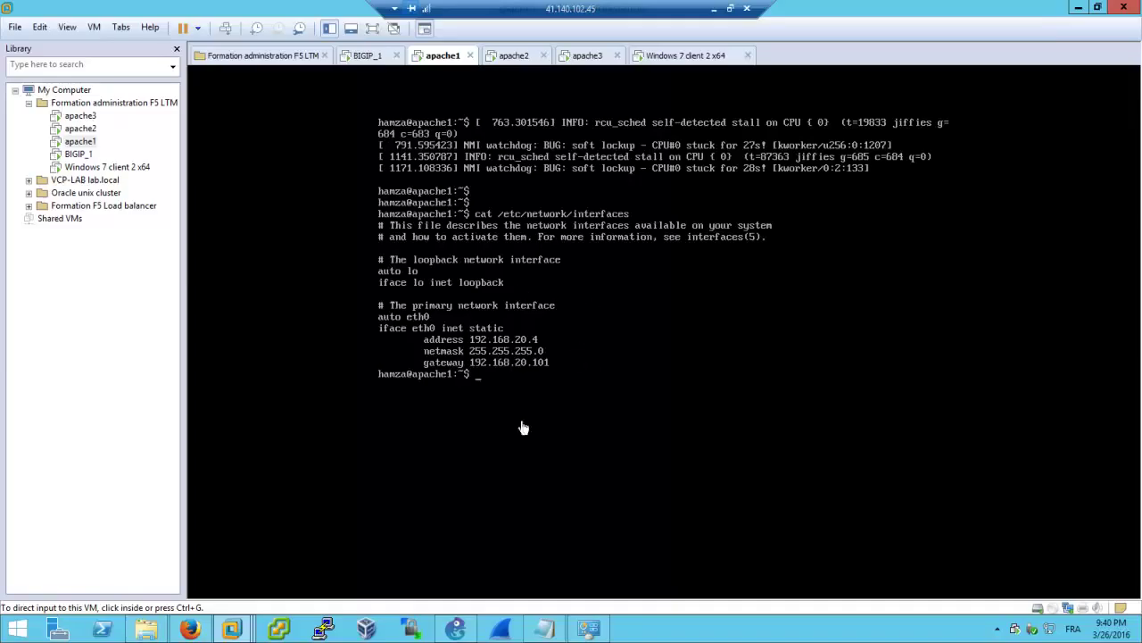
Ping 192.168.20.101 and 192.168.20.100 from apache1, stopping each with Ctrl+C
left_click(526, 344)
type("ping")
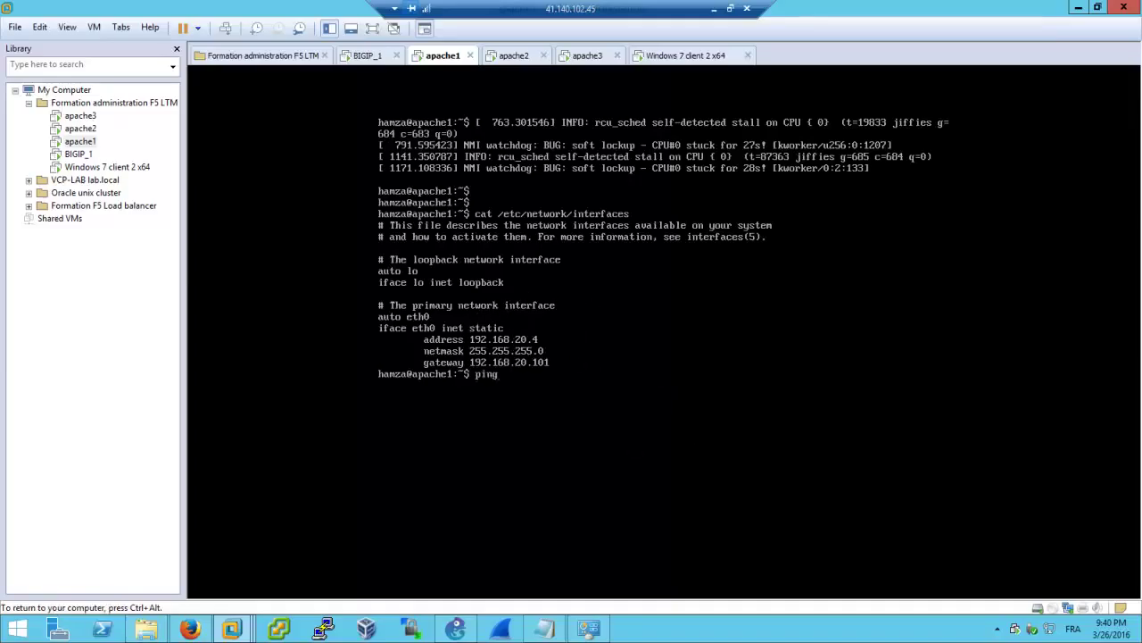
type(" 192.168.20.101")
key("Return")
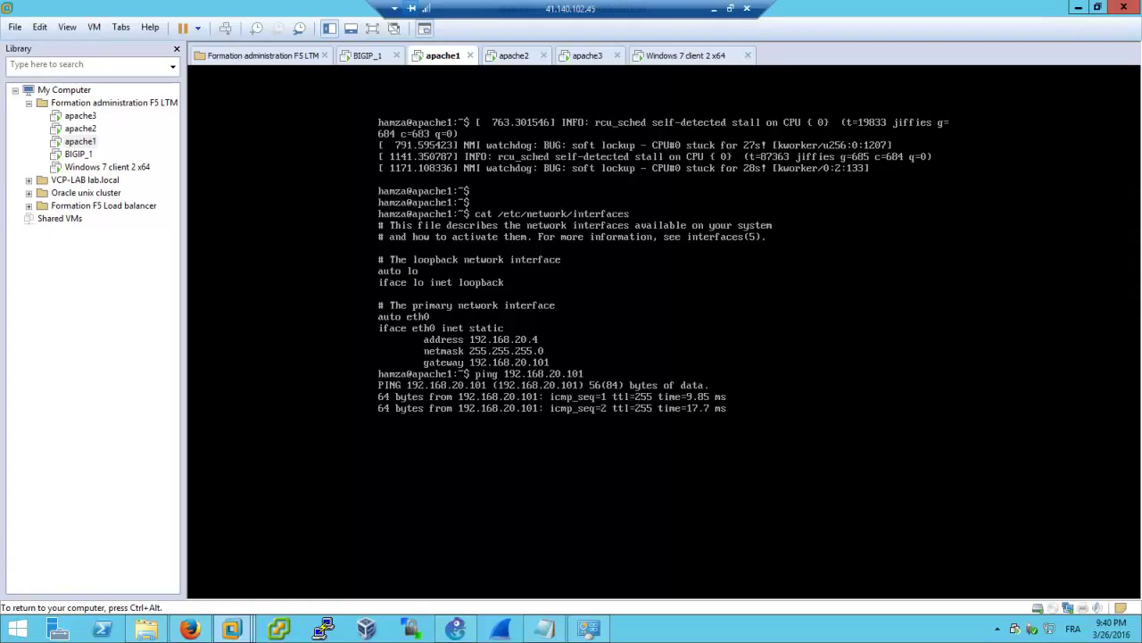
key("ctrl+c")
key("Up")
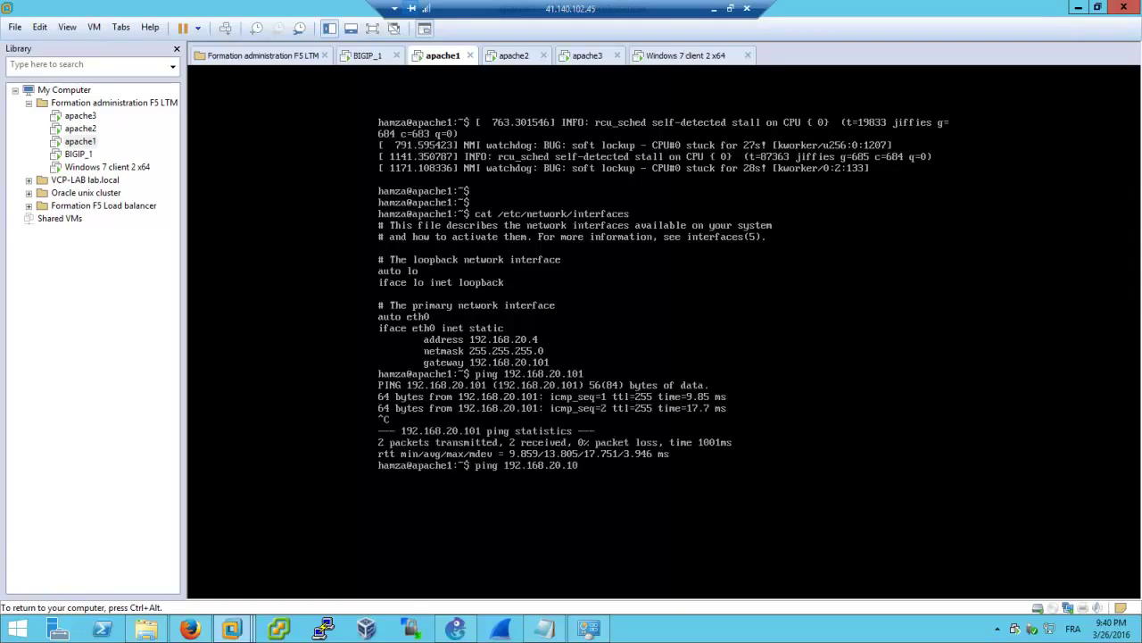
type("0")
key("Return")
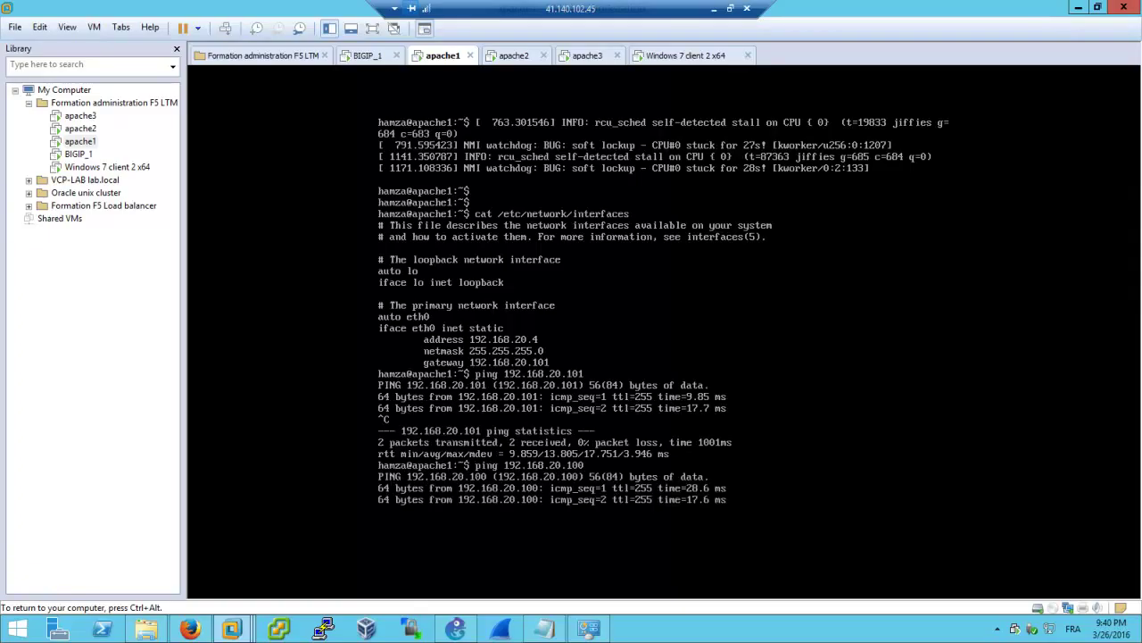
key("ctrl+c")
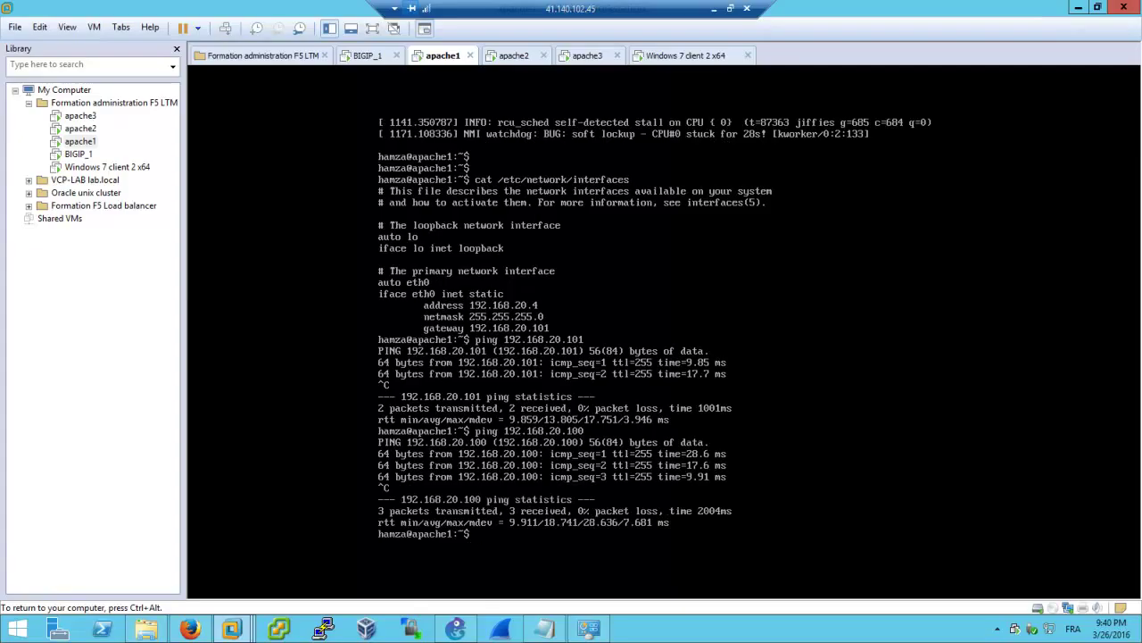
left_click(490, 53)
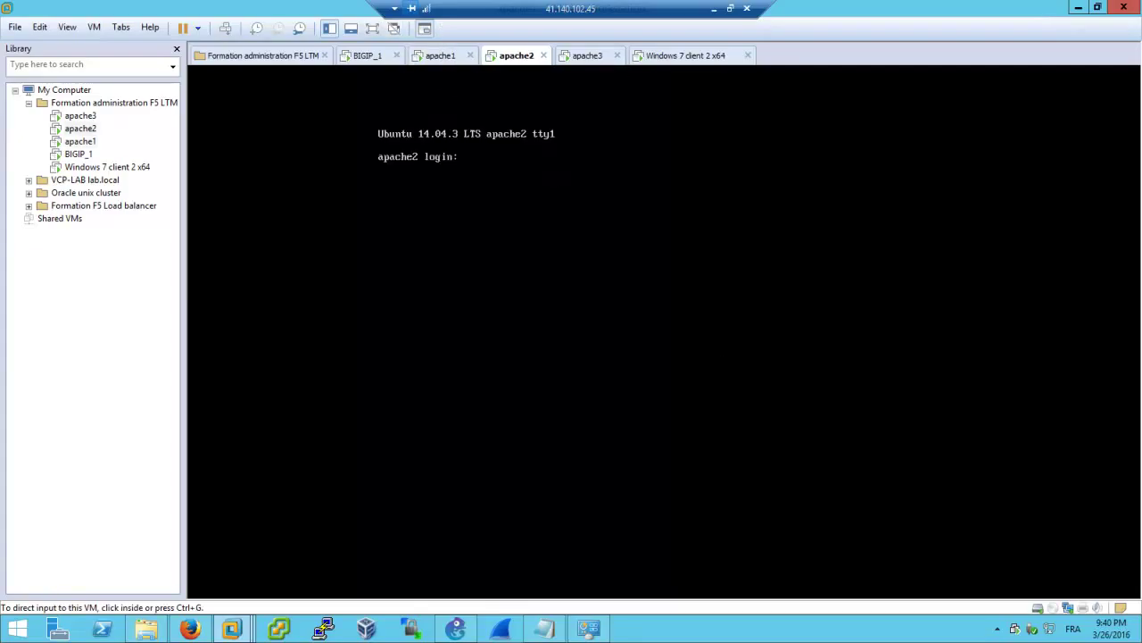
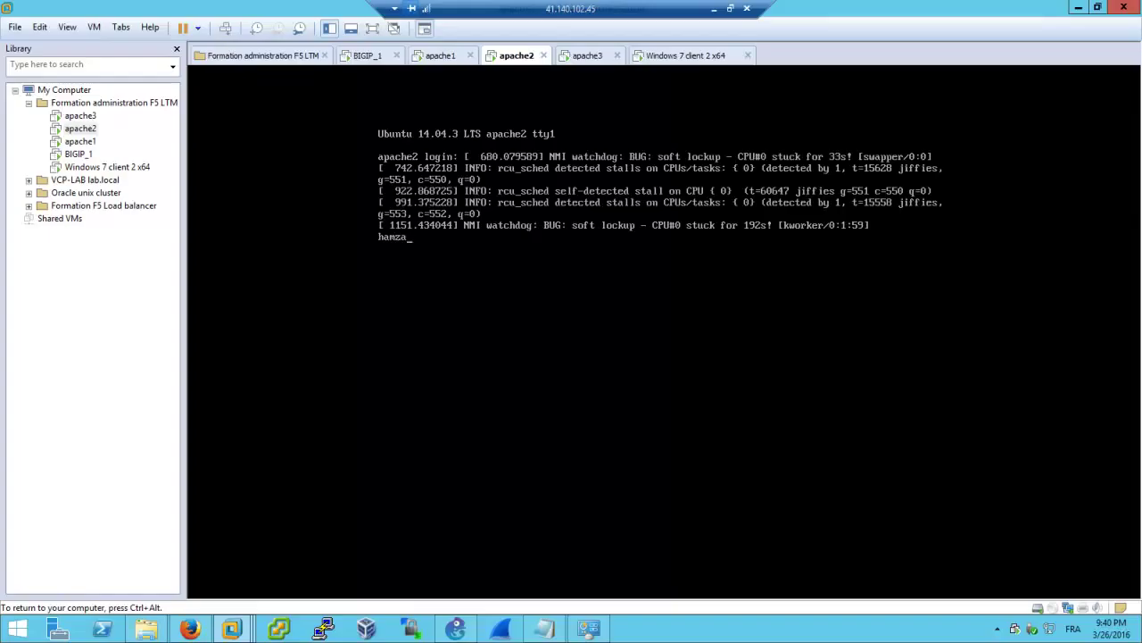
Log in to the apache2 console as user hamza, retrying after a failed attempt
key("Return")
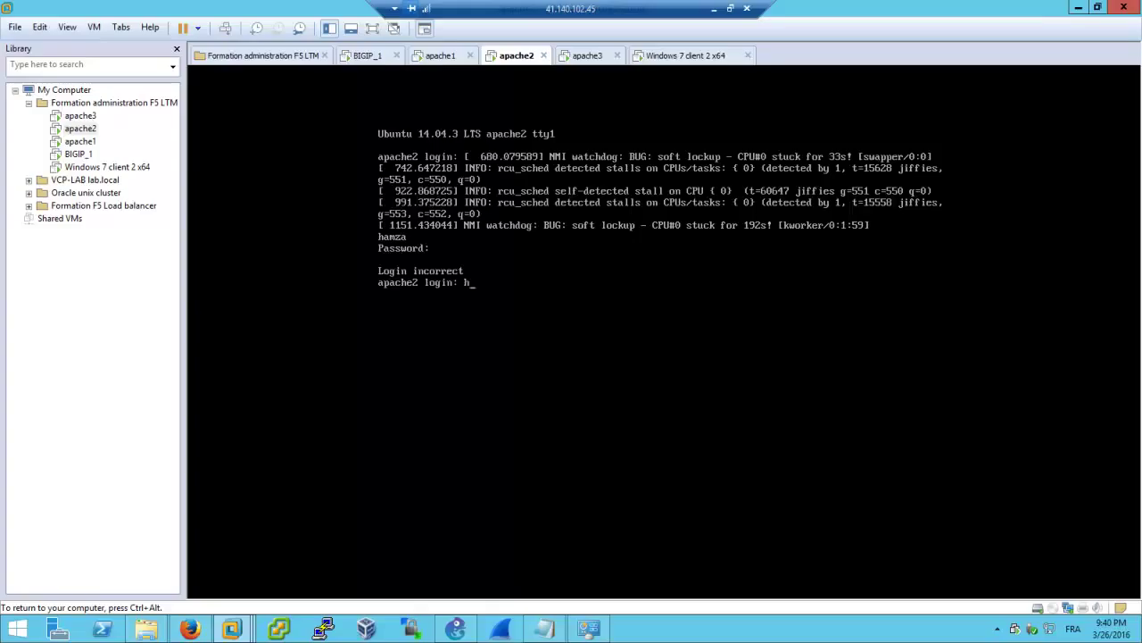
key("Return")
key("Return")
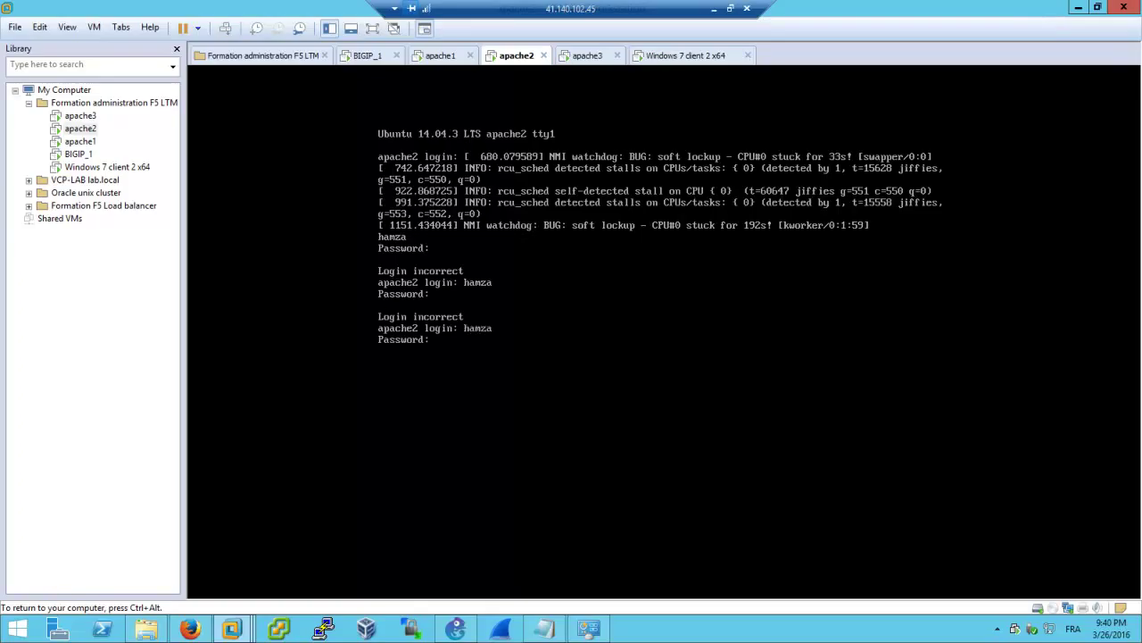
key("Return")
Ping 192.168.20.101 and 192.168.20.100 from apache2, stopping each with Ctrl+C
type("ping 192.1")
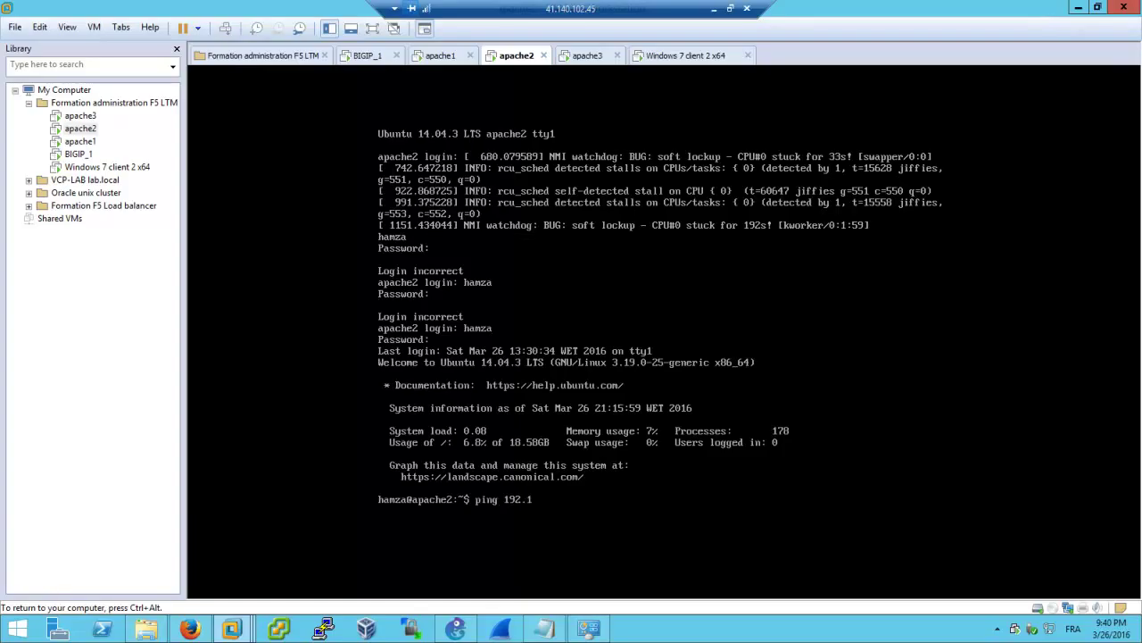
type("68.20.101")
key("Return")
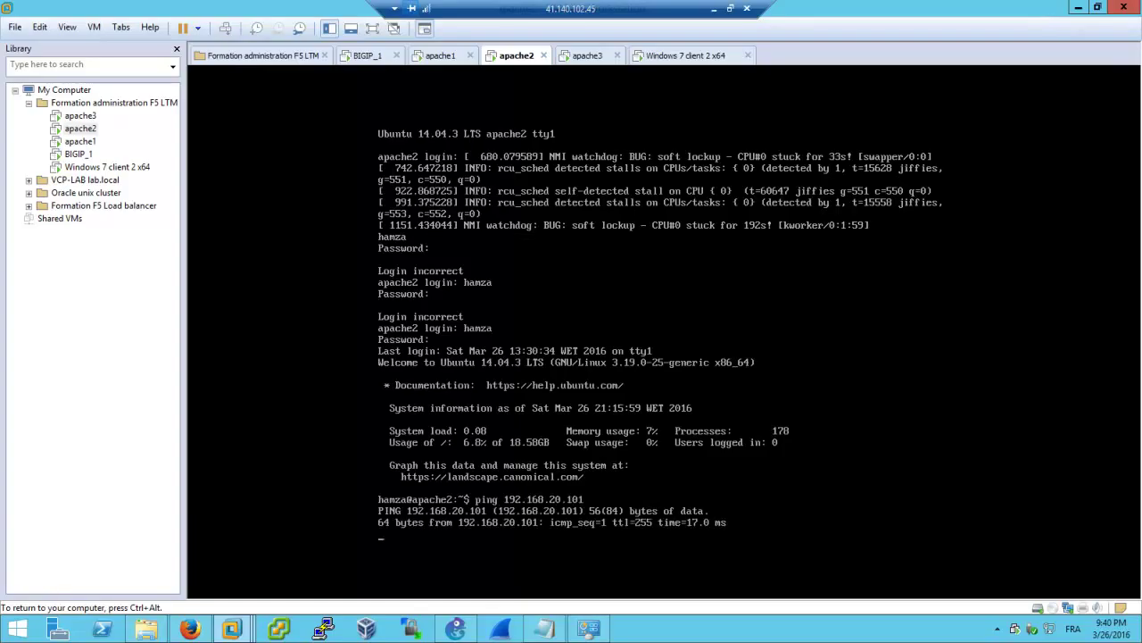
key("ctrl+c")
key("Up")
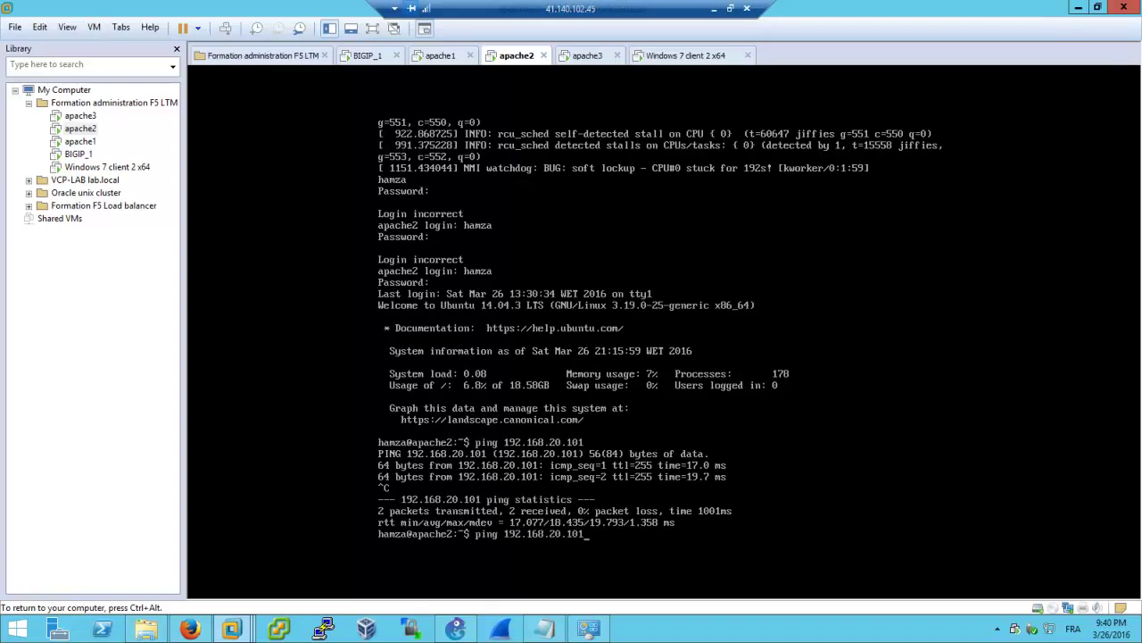
type("0")
key("Return")
key("ctrl+c")
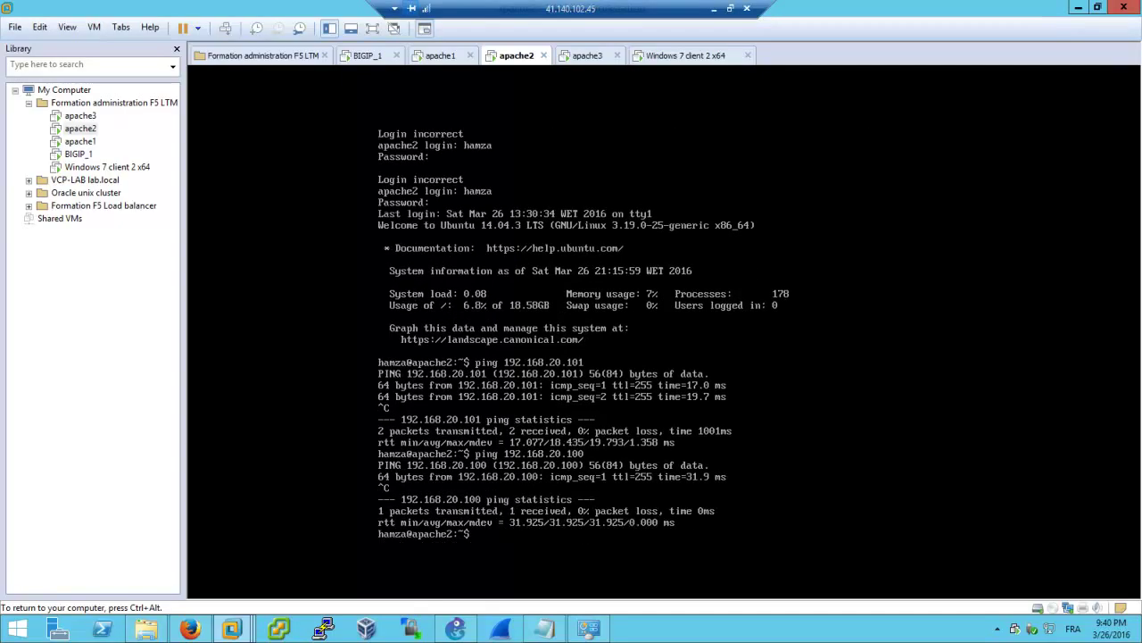
Switch to the apache3 console and log in as hamza after one failed attempt
left_click(584, 55)
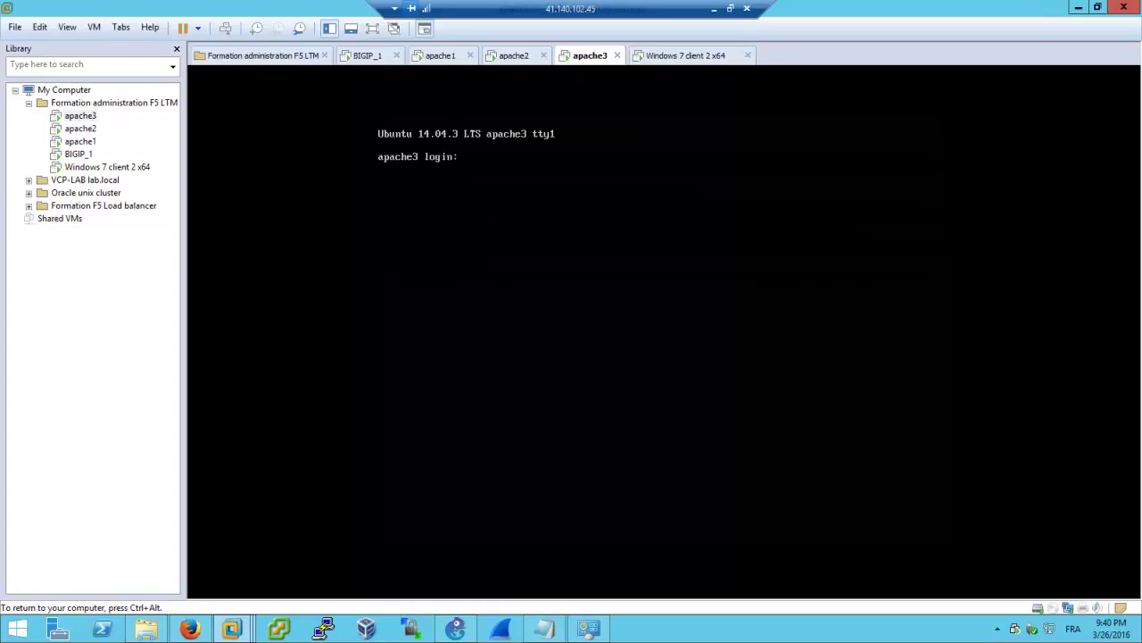
key("Return")
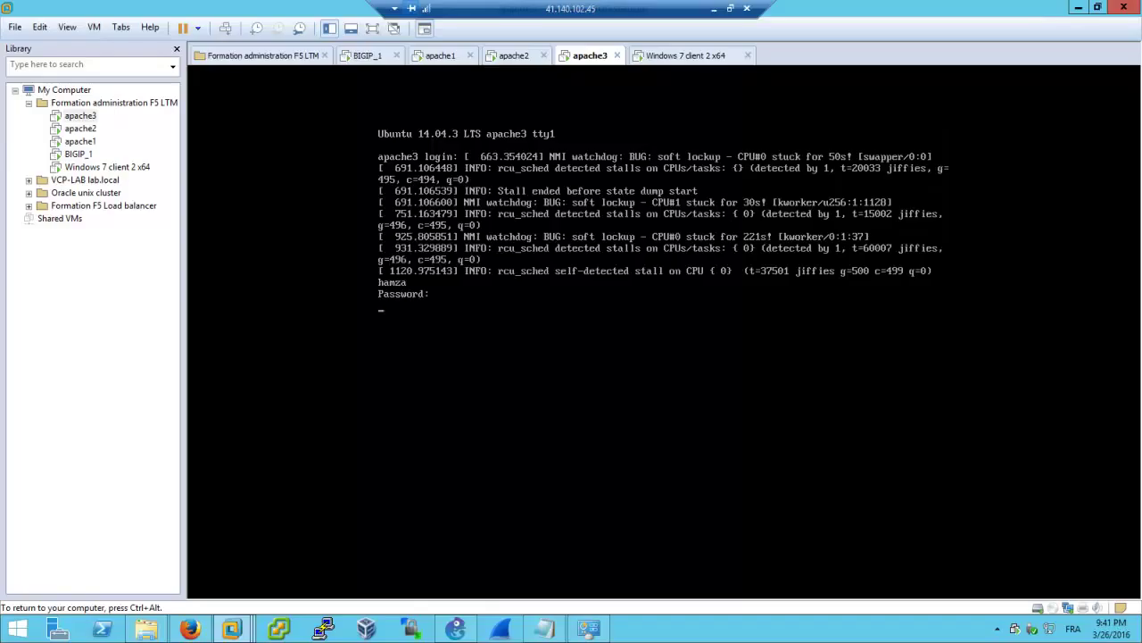
key("Return")
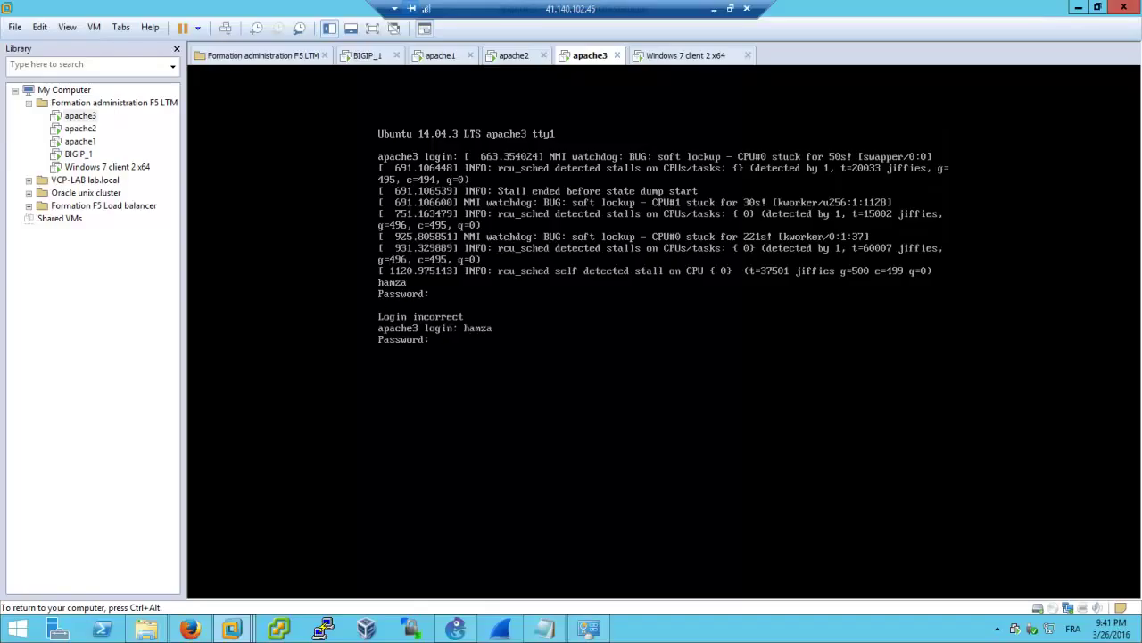
key("Return")
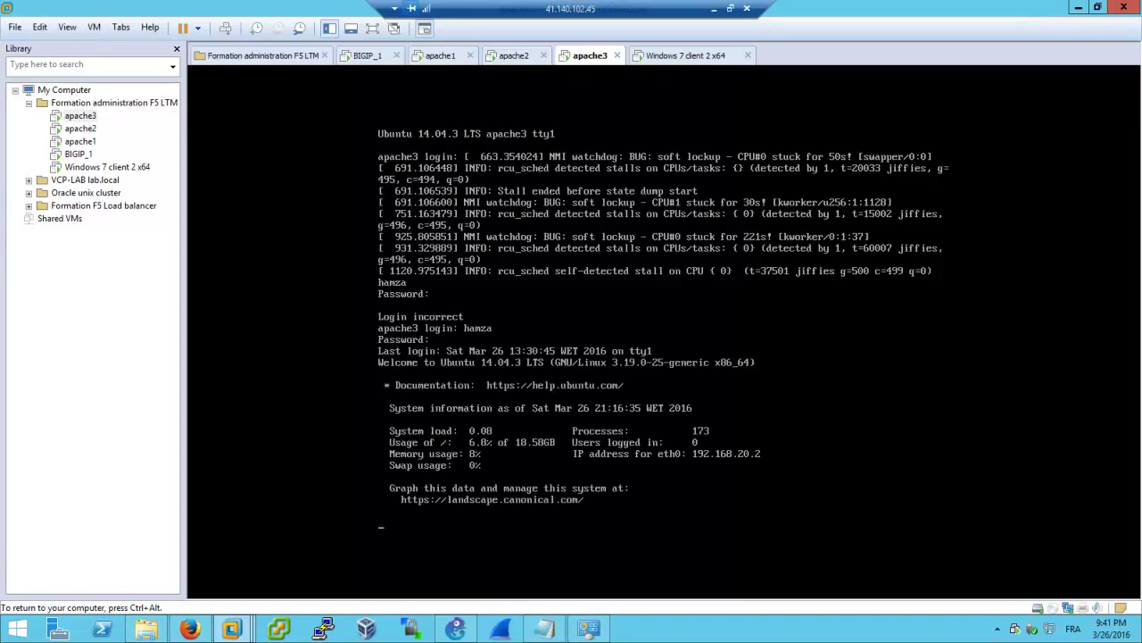
Ping 192.168.20.101 from apache3, correcting the mistyped address first
type("ping 192.168.101")
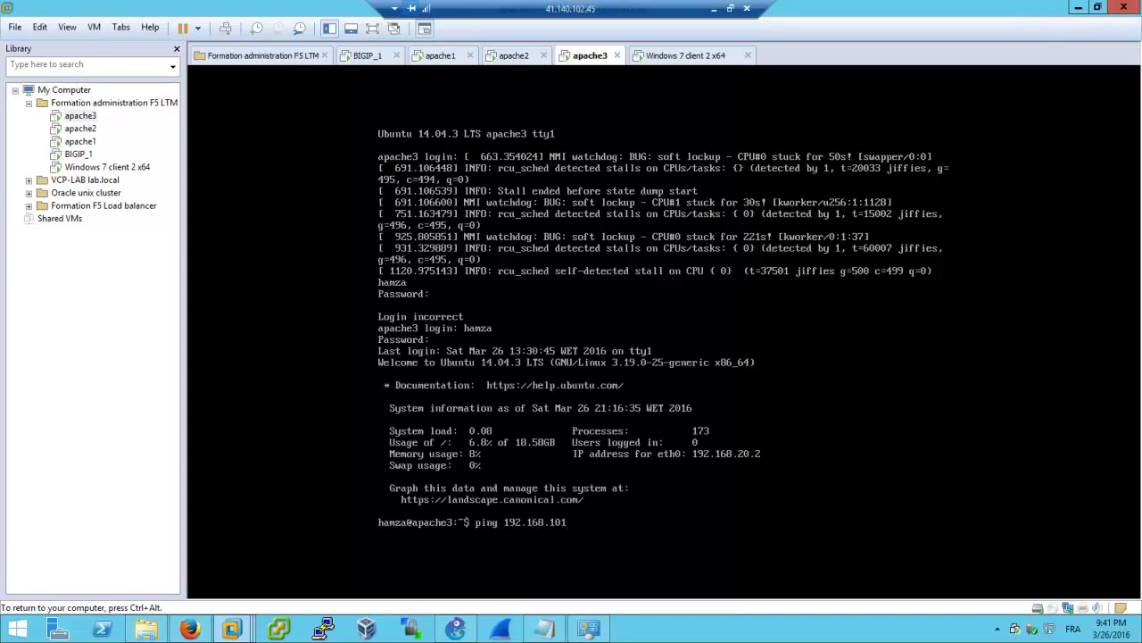
key("Left")
key("Left")
key("Left")
type(".20.")
key("BackSpace")
key("Return")
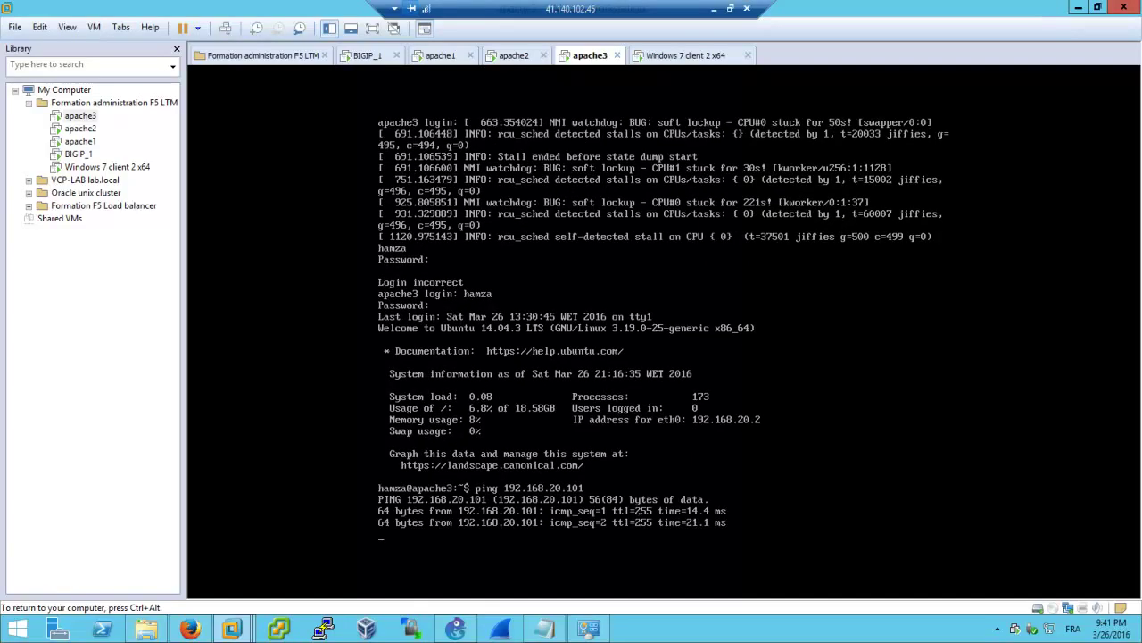
key("ctrl+c")
Ping 192.168.20.100 from apache3, then release keyboard input from the VM
key("Up")
key("BackSpace")
type("0")
key("Return")
key("ctrl+c")
key("Return")
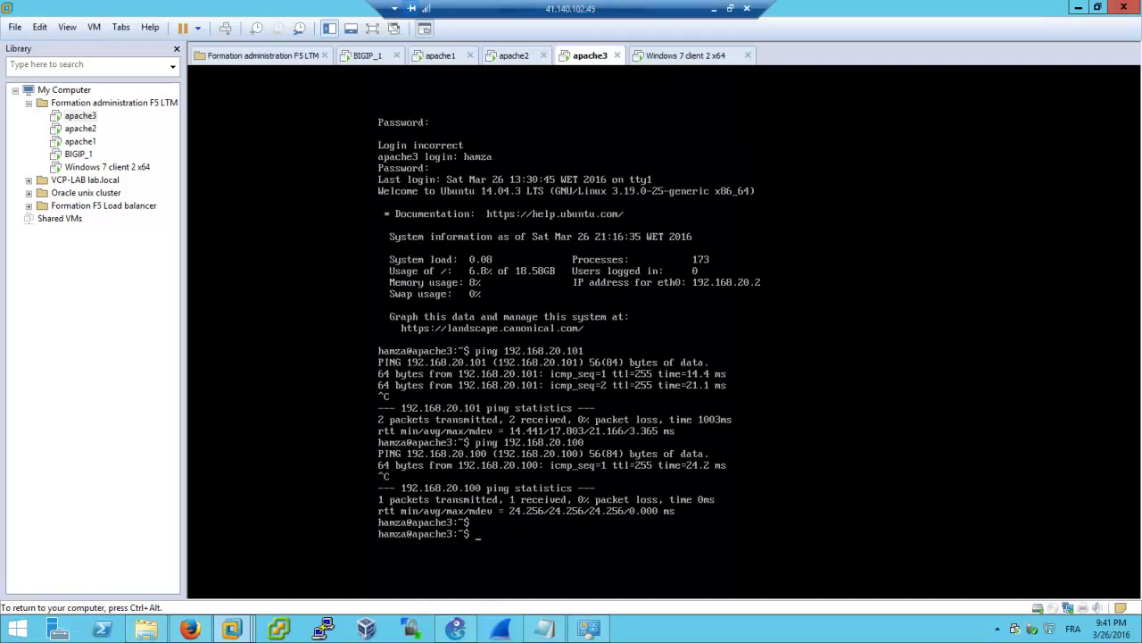
key("ctrl+alt")
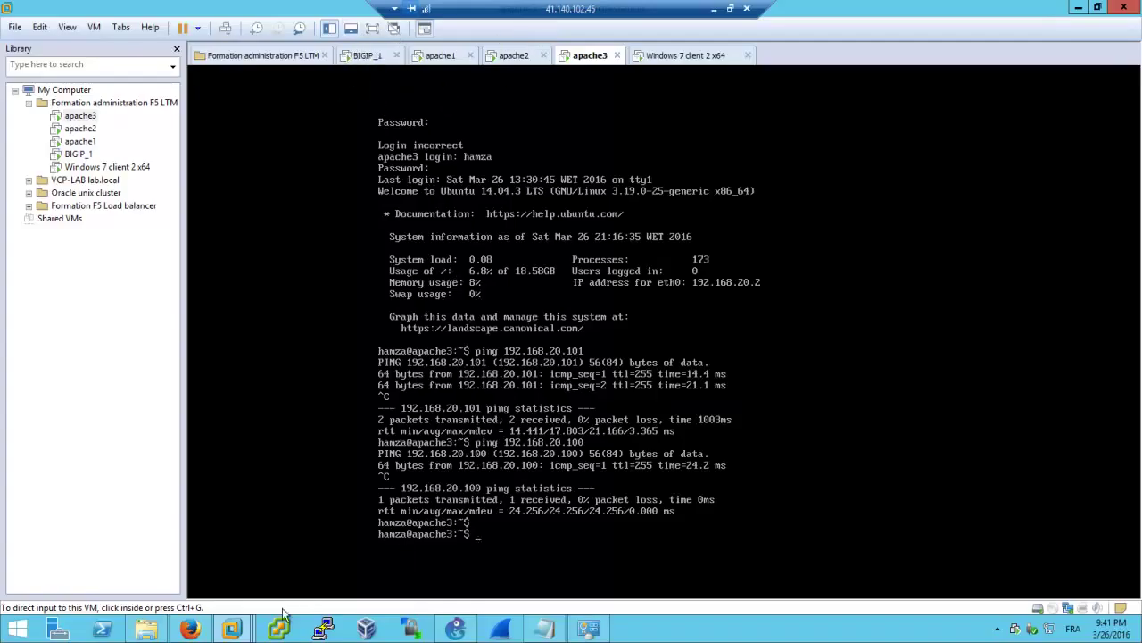
Go to Local Traffic > Nodes in the BIG-IP utility and start creating a node
left_click(188, 630)
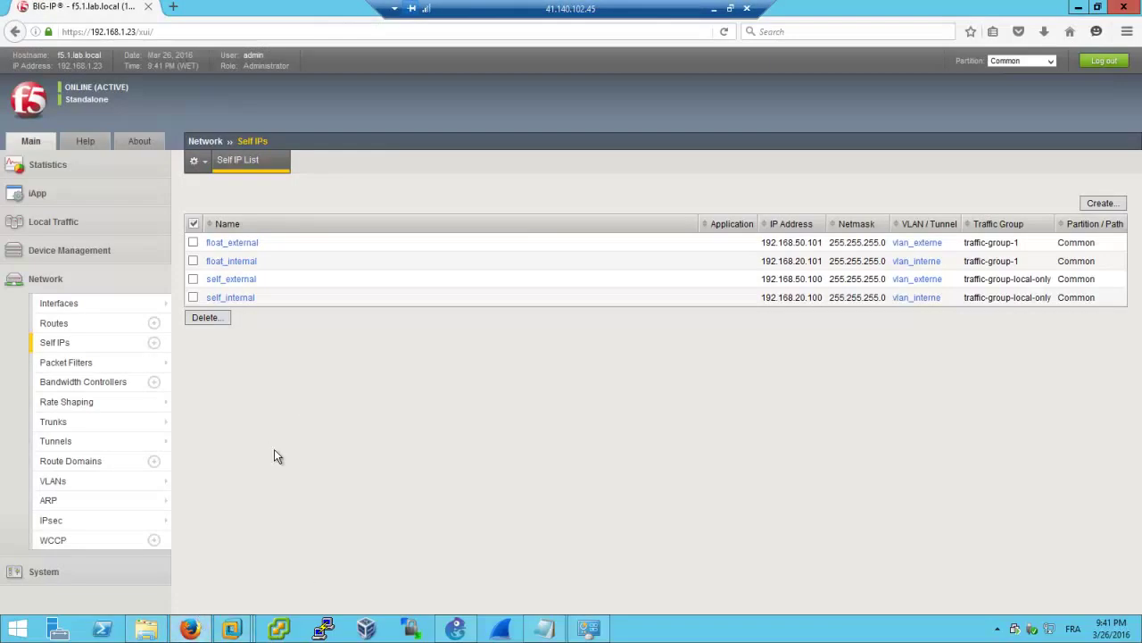
mouse_move(102, 427)
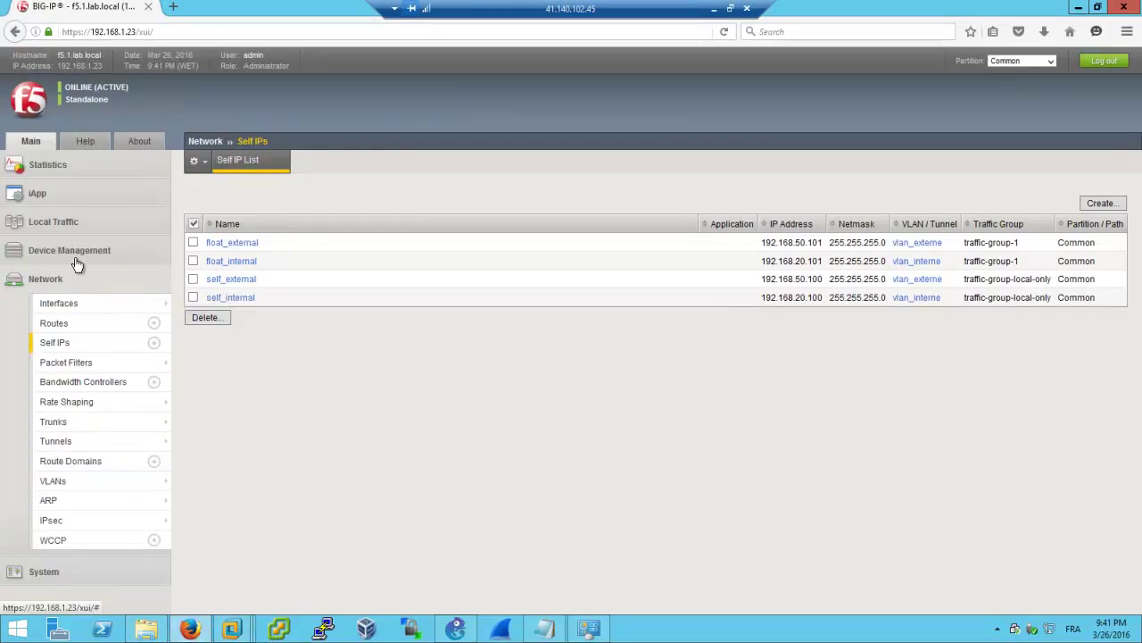
left_click(54, 222)
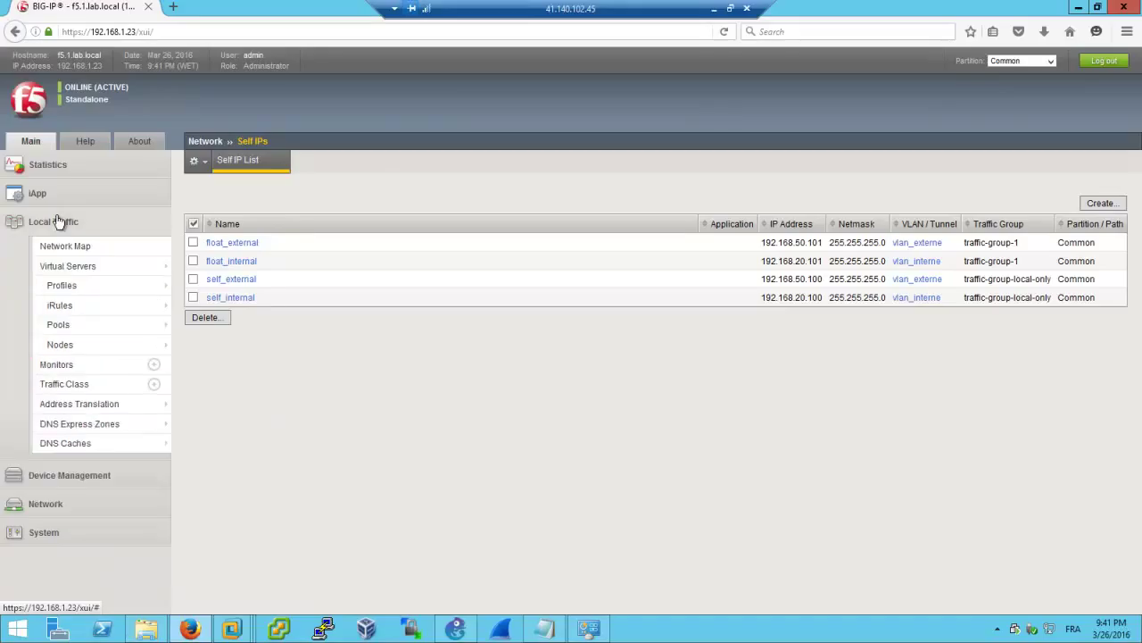
left_click(89, 345)
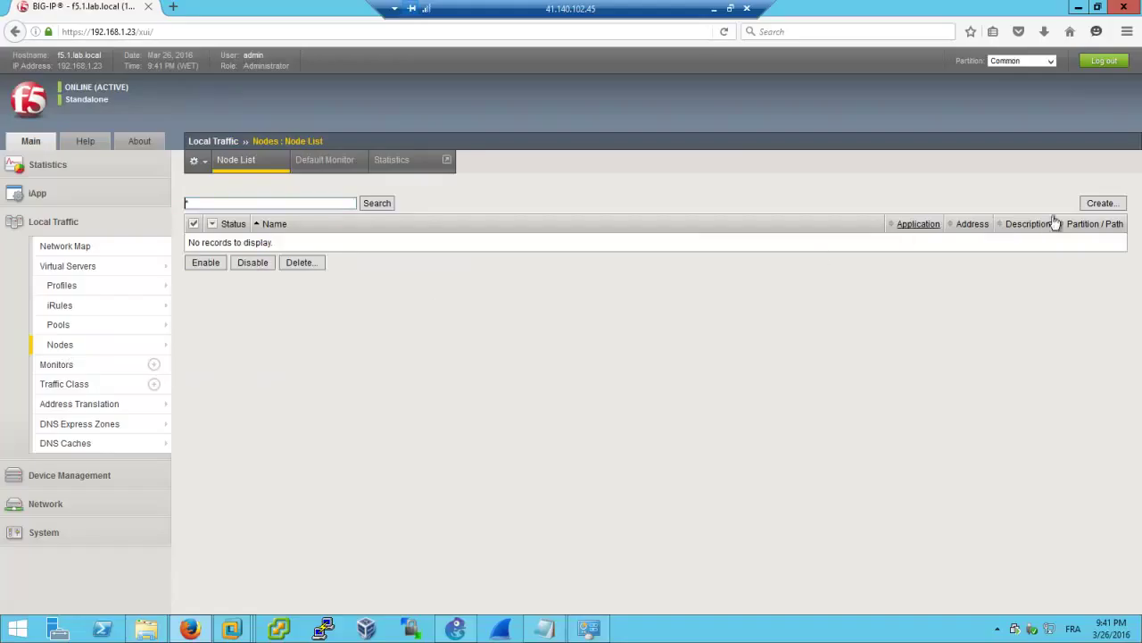
left_click(1101, 204)
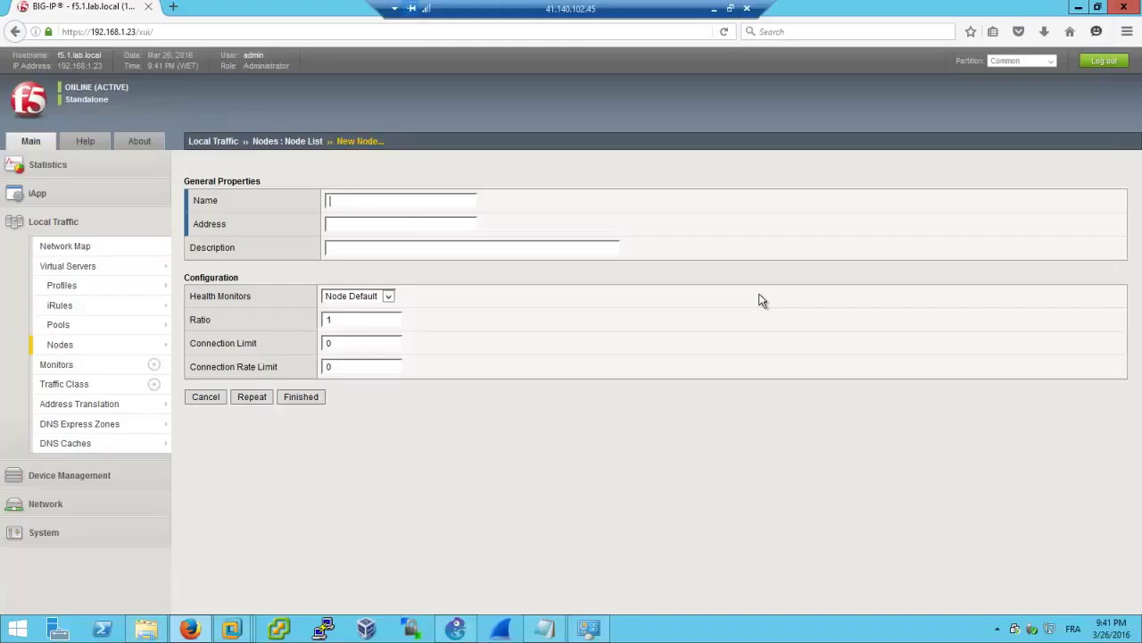
Enter node name server1_apache1 and address 192.168.20.4, checking the GNS3 topology for the IP
left_click(410, 200)
left_click(411, 200)
type("server1_apache1")
left_click(440, 223)
type("19")
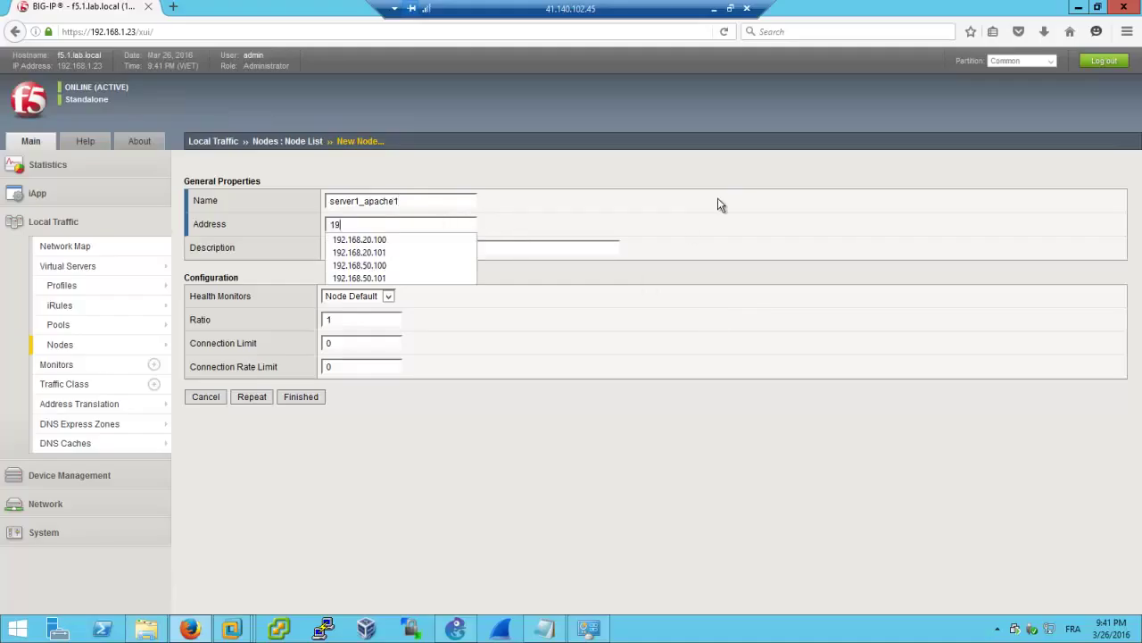
type("2.168.20.")
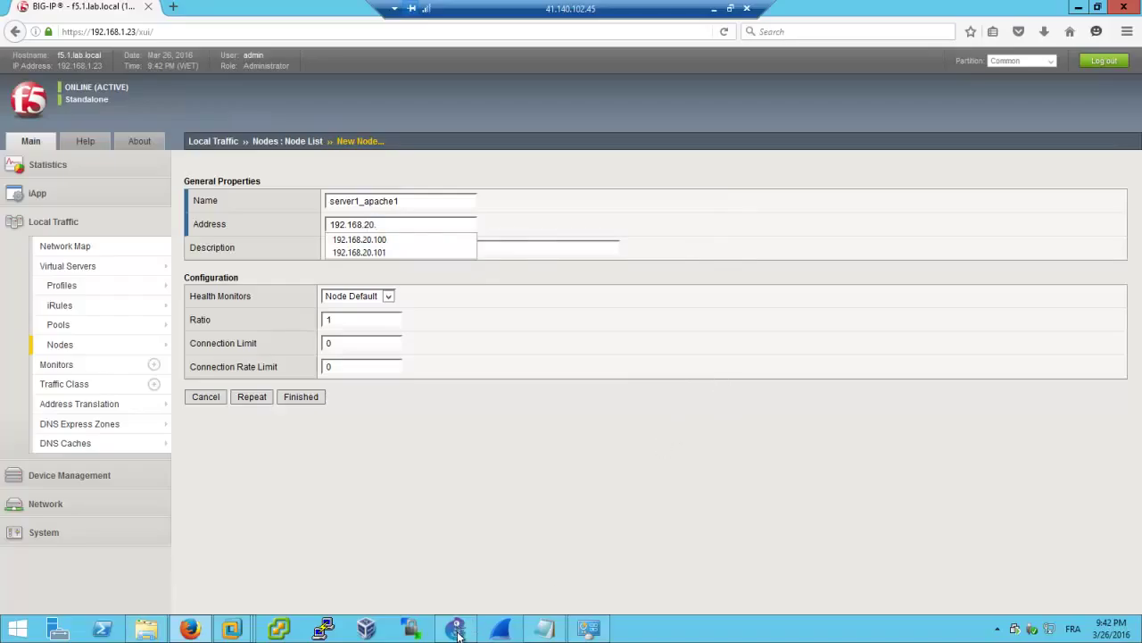
left_click(457, 632)
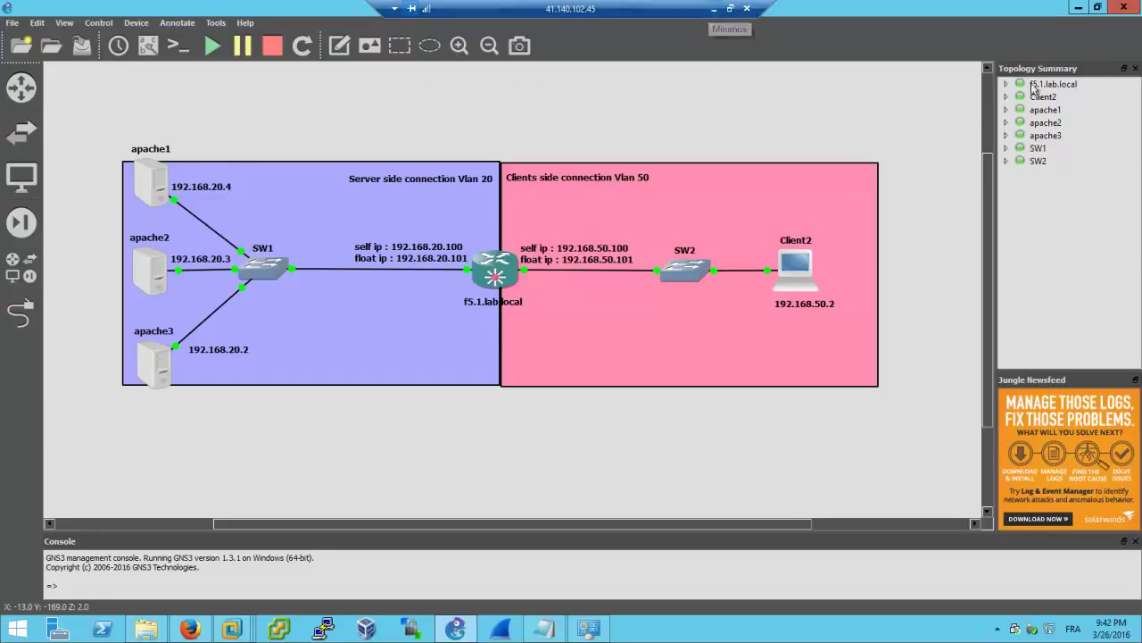
left_click(1078, 7)
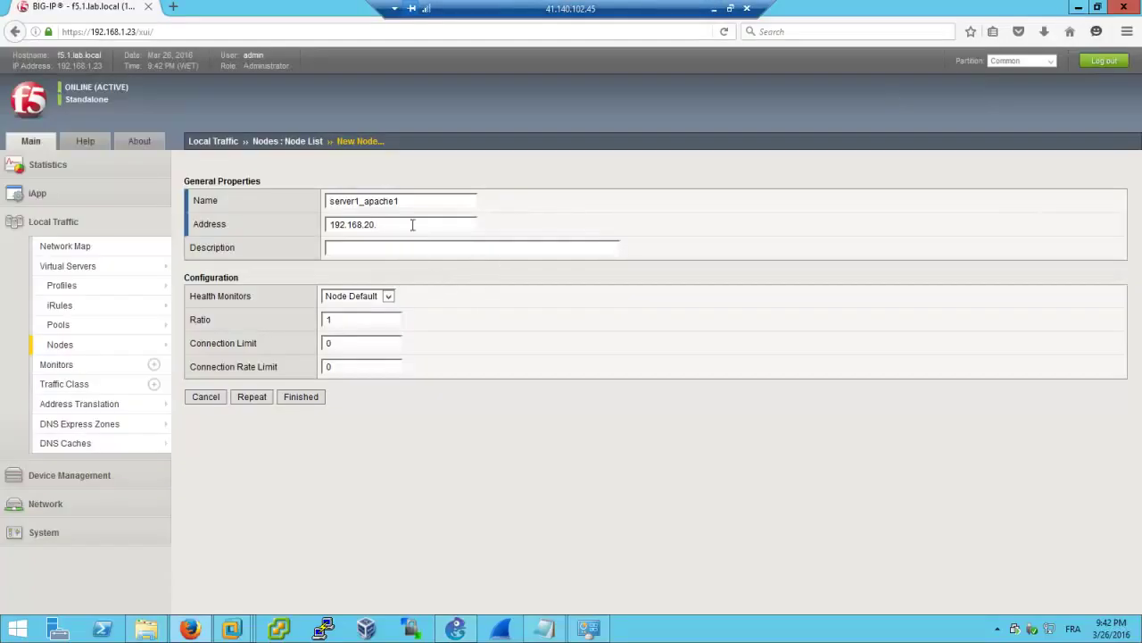
type("4")
Describe it as 'this is apache1 server', keep the Node Default monitor, and save with Repeat
left_click(360, 248)
type("this is the")
type("apache1 server")
left_click(370, 297)
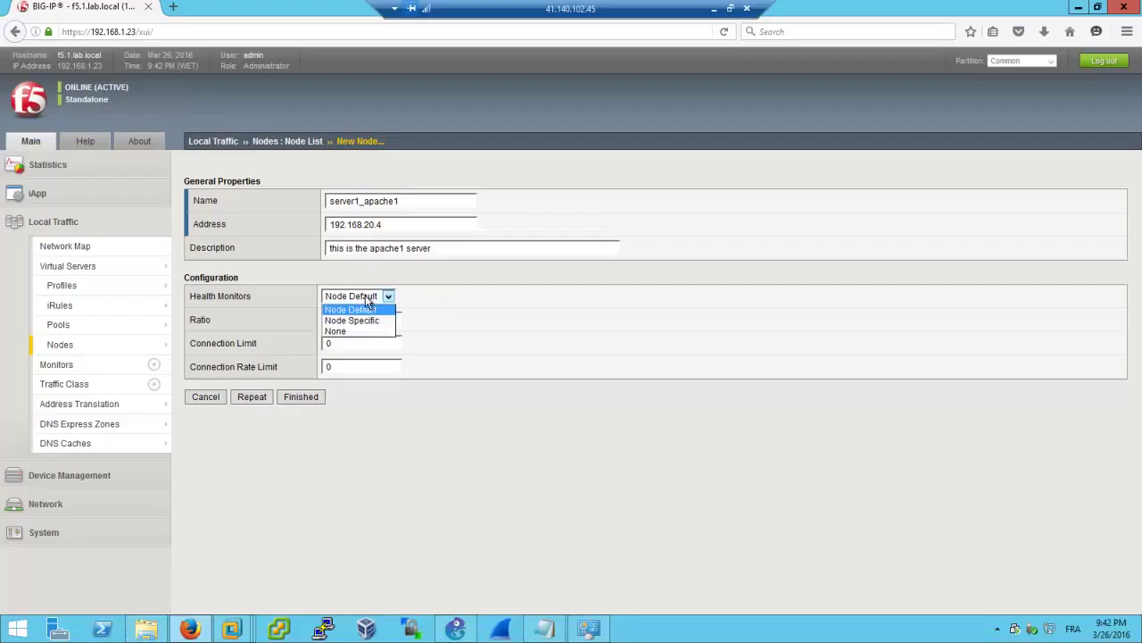
left_click(425, 296)
left_click(304, 399)
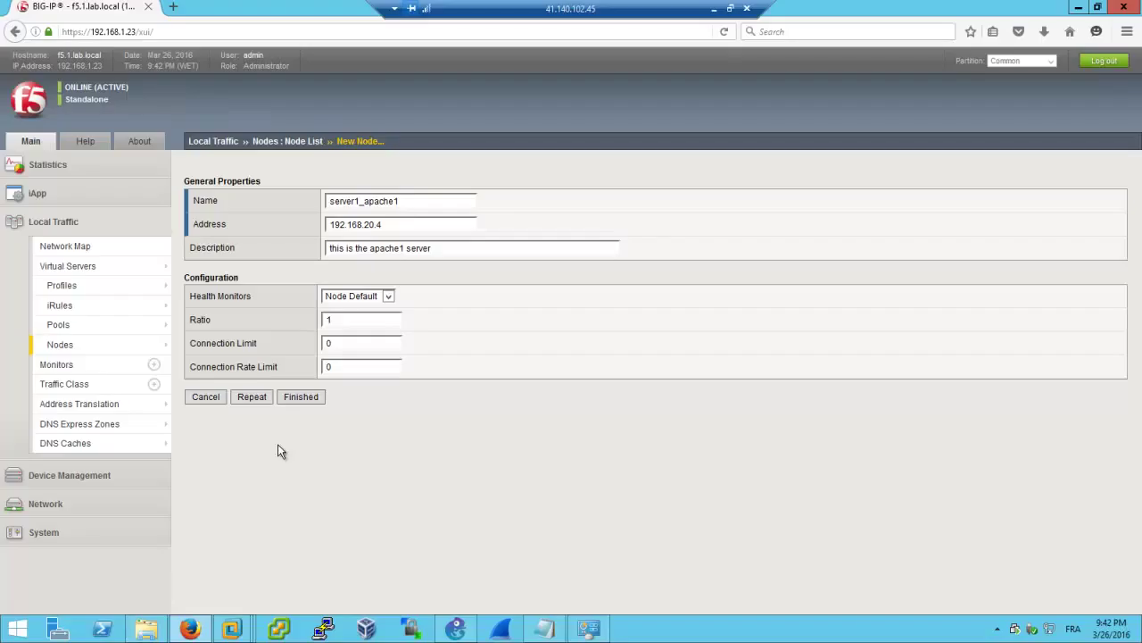
double_click(342, 201)
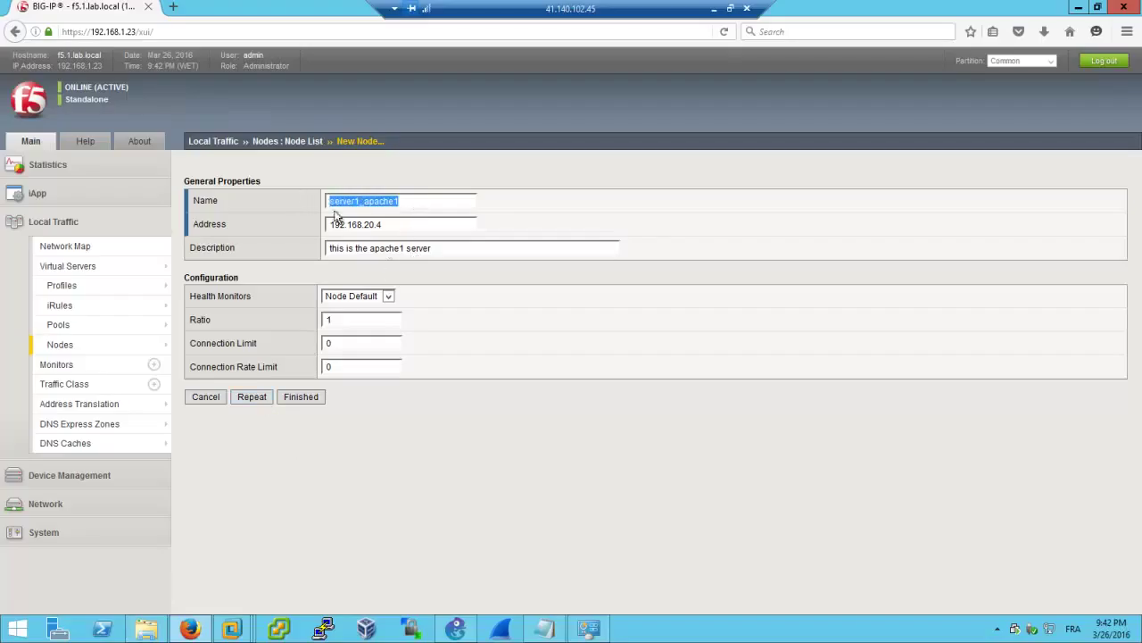
left_click(253, 397)
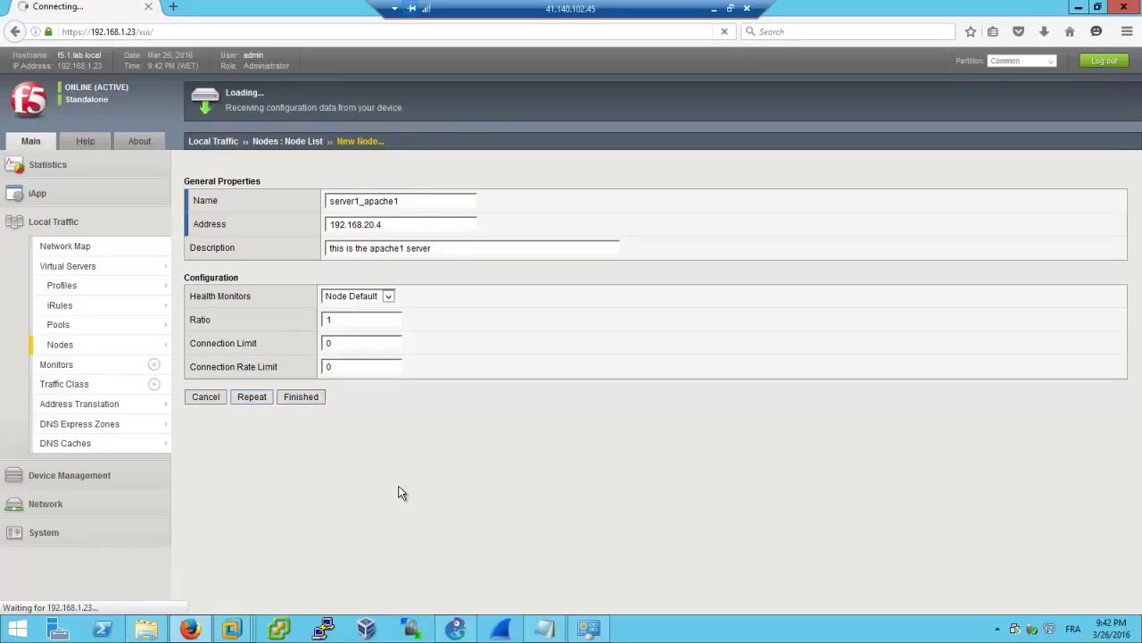
left_click(406, 202)
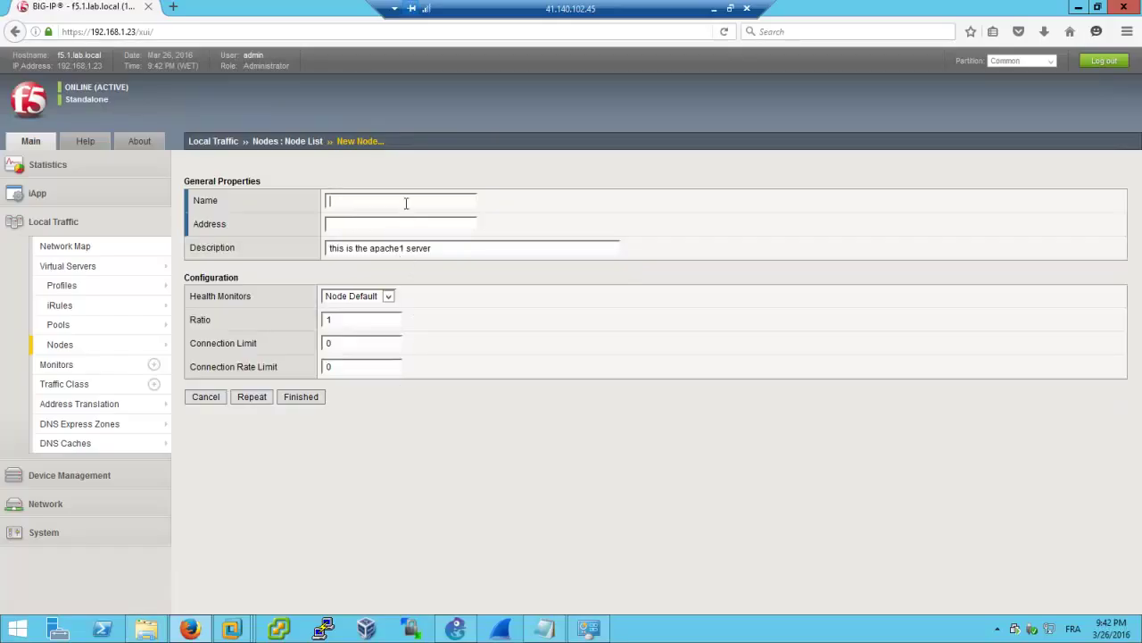
Name the second node server2_apache2 by editing the suggested previous name
key("Down")
key("Down")
key("BackSpace")
type("2")
key("BackSpace")
type("2")
Describe it as the apache2 server with address 192.168.20.3 and save with Repeat
left_click(407, 249)
key("BackSpace")
key("BackSpace")
type("2 192.168")
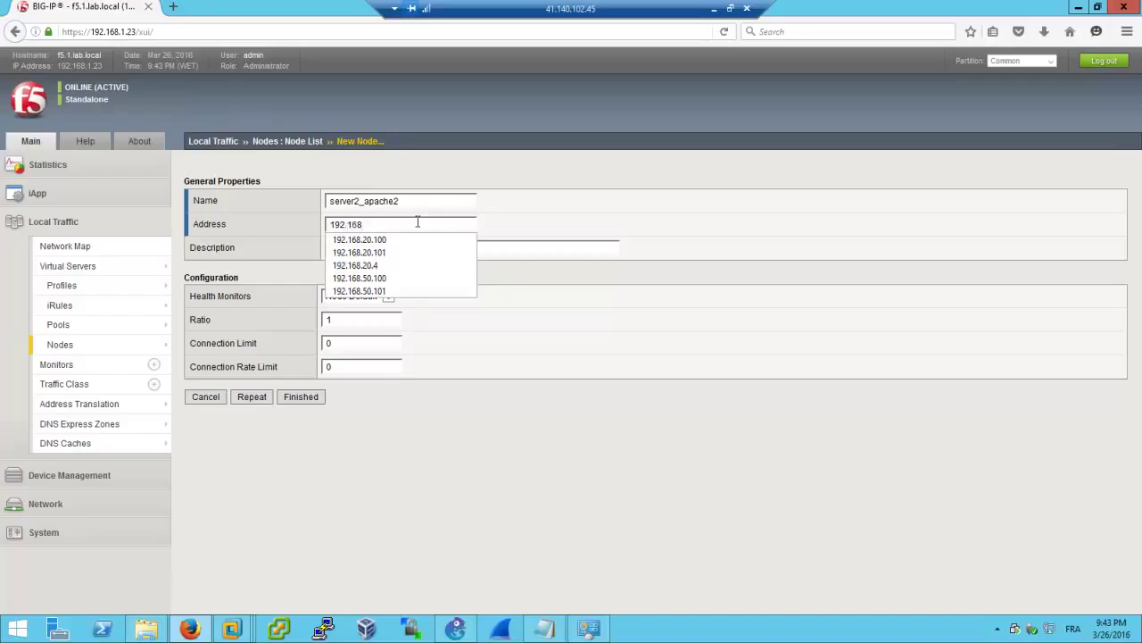
type(".20.3")
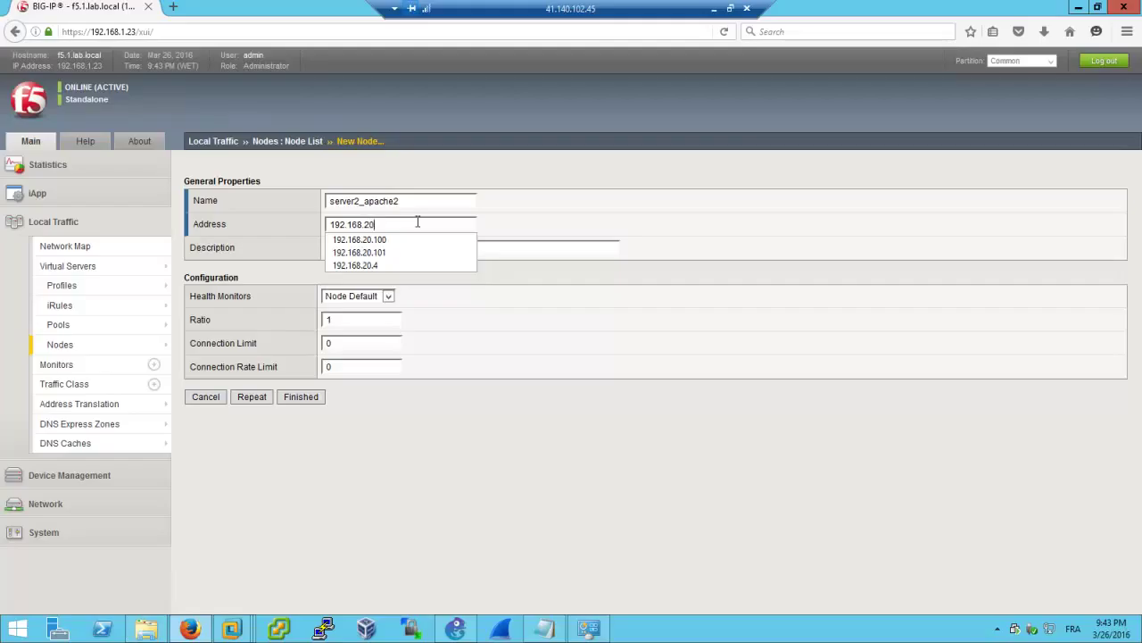
left_click(250, 397)
Check server addresses in the GNS3 topology and return to the blank node form
left_click(455, 630)
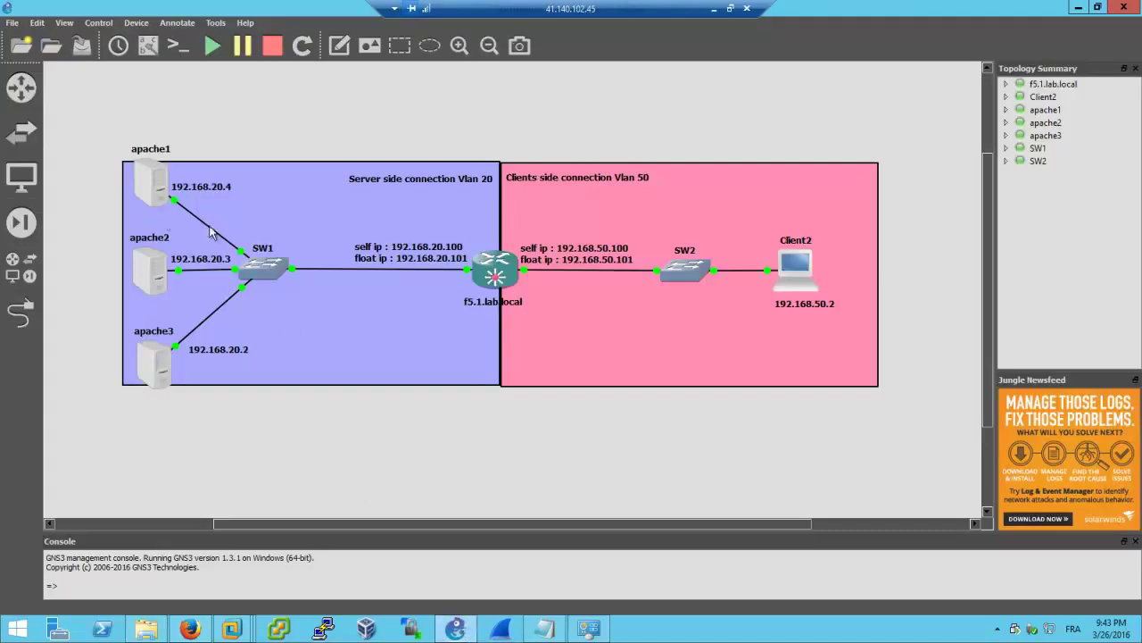
left_click(1080, 8)
left_click(385, 196)
left_click(386, 198)
left_click(386, 197)
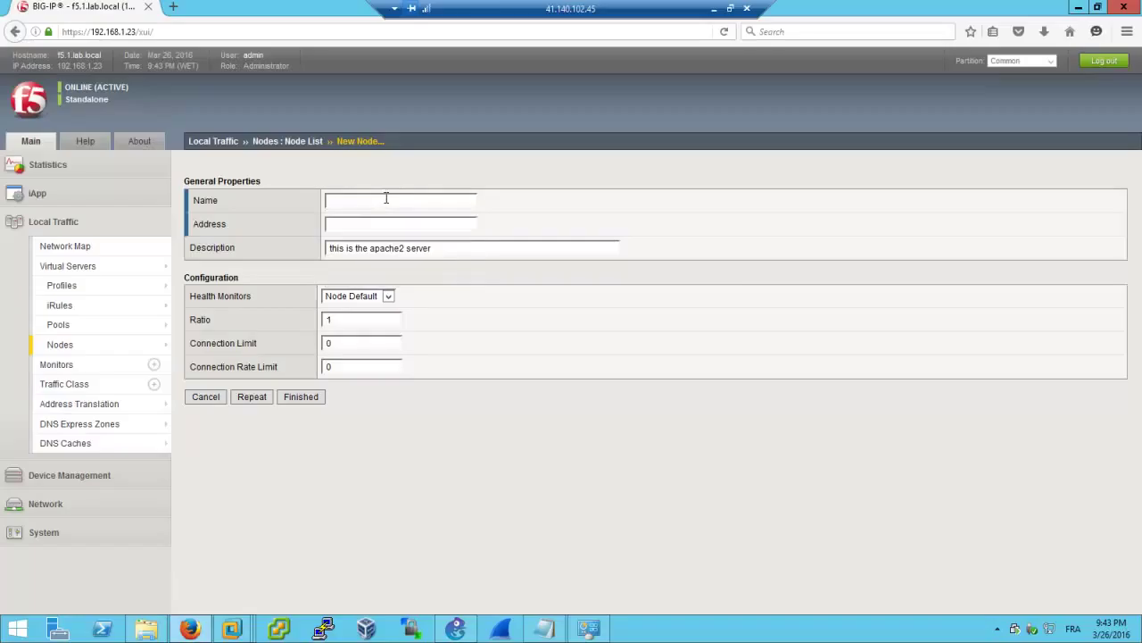
Set the third node's name to server3_apache3 by editing a pasted earlier name
type("s")
key("Down")
key("BackSpace")
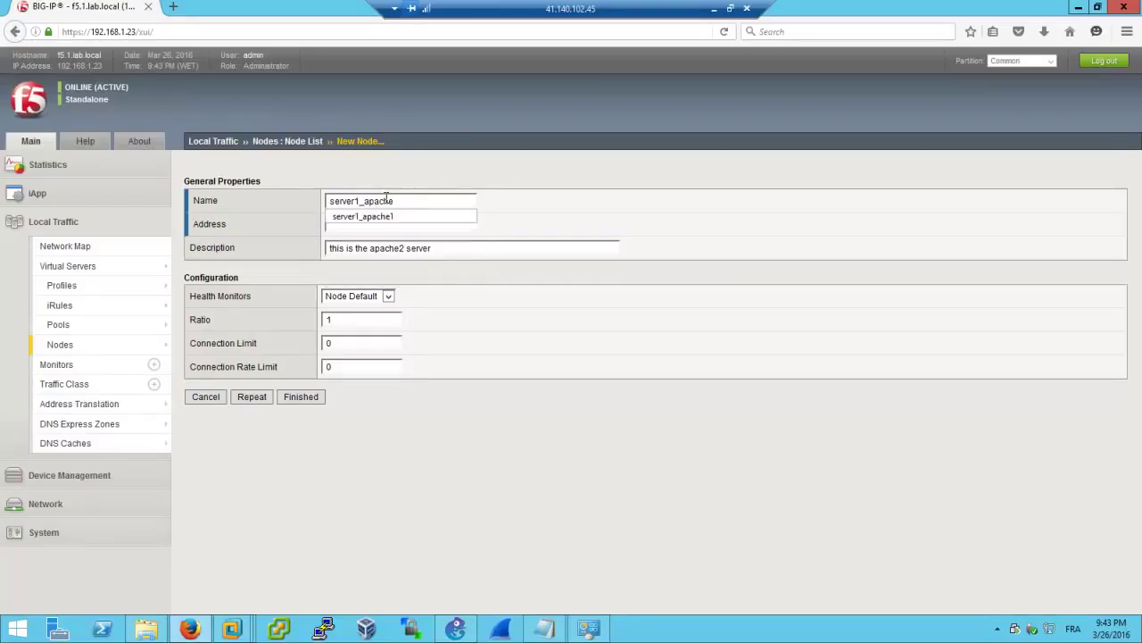
key("ctrl+v")
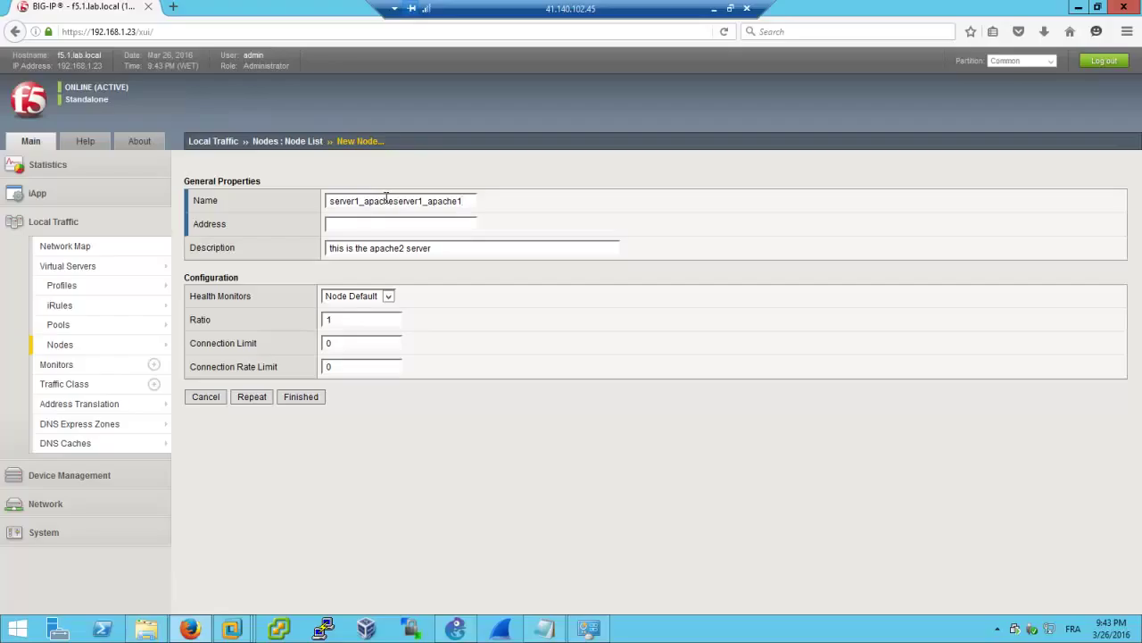
key("ctrl+a")
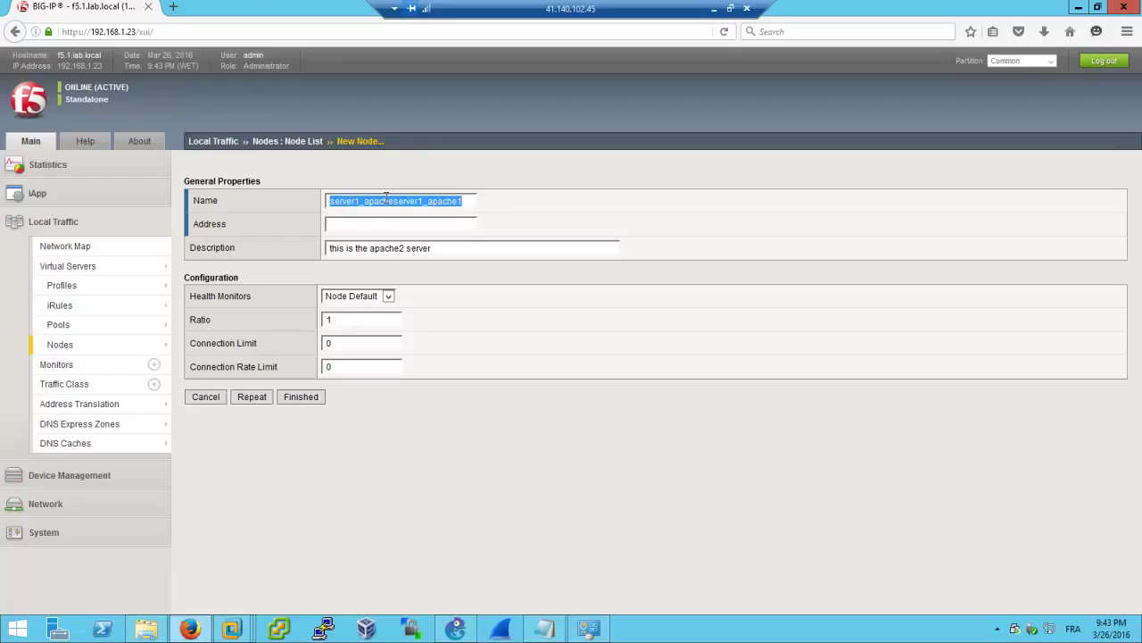
key("ctrl+v")
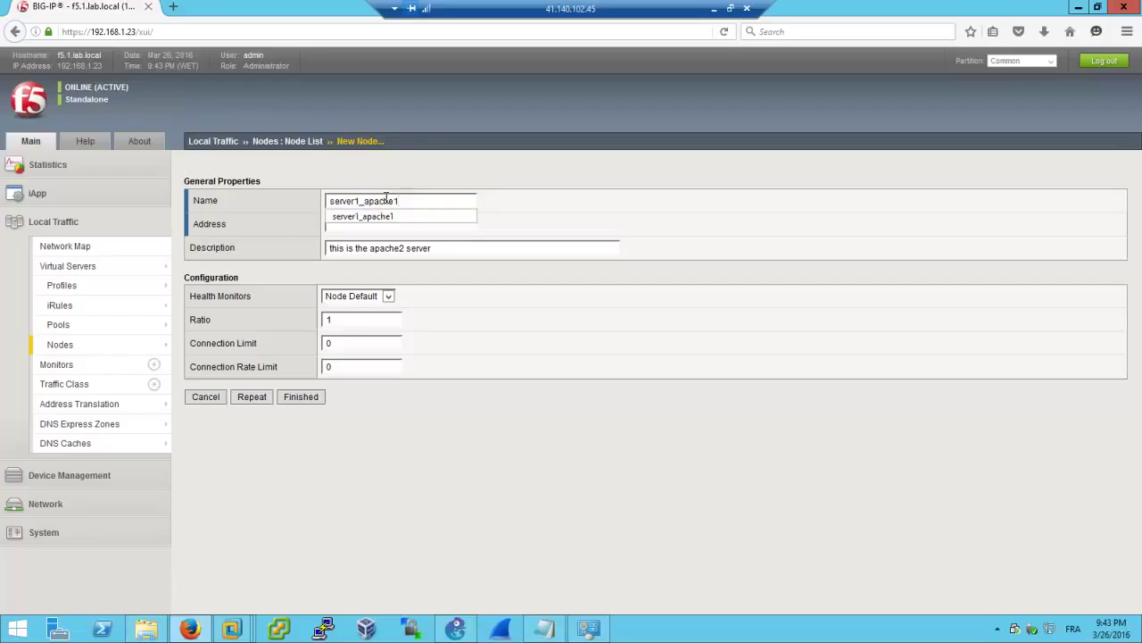
key("BackSpace")
type("3")
key("Left")
key("Left")
key("Left")
key("Left")
key("Left")
key("Left")
key("Left")
key("BackSpace")
type("3")
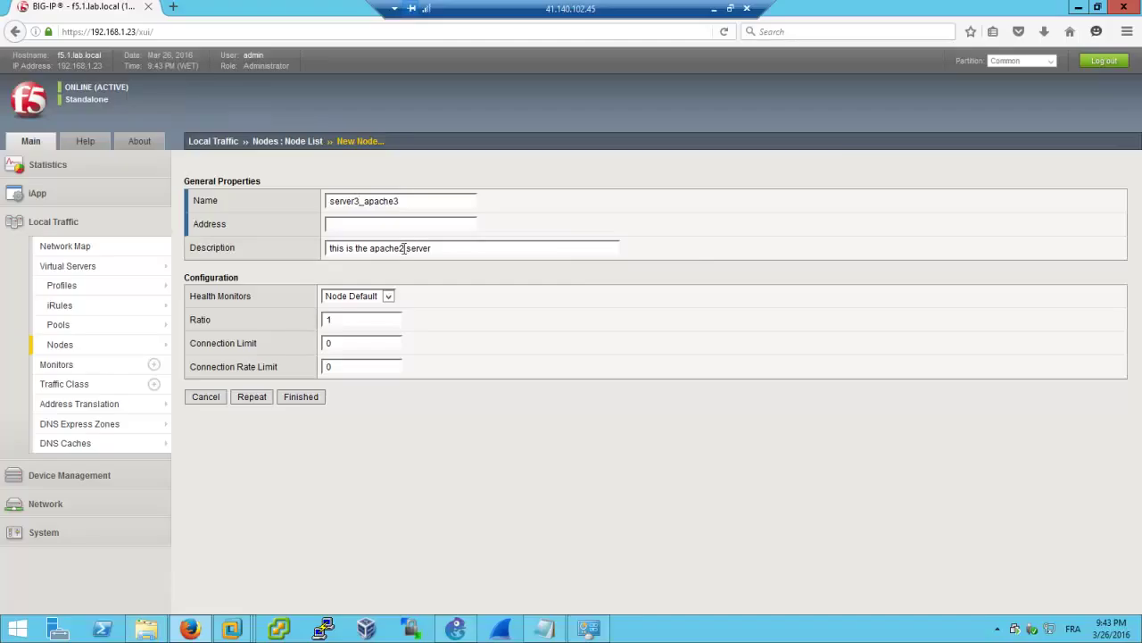
Change the description to apache3, enter address 192.168.20.2, and finish the node
key("BackSpace")
type("3")
left_click(465, 225)
type("192")
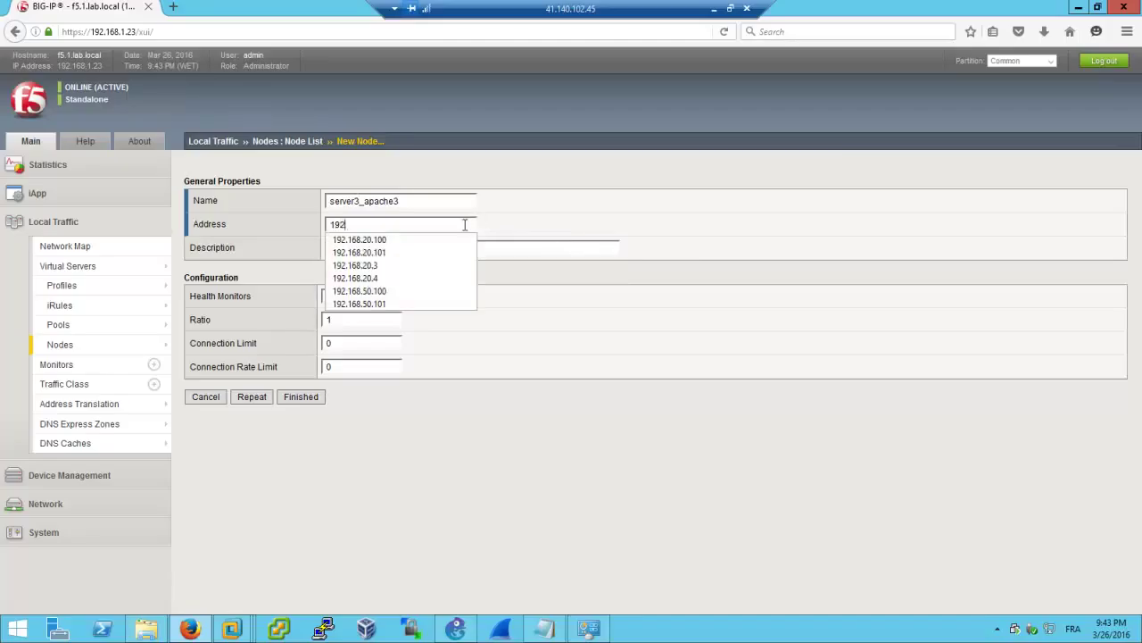
type(".168.20.2")
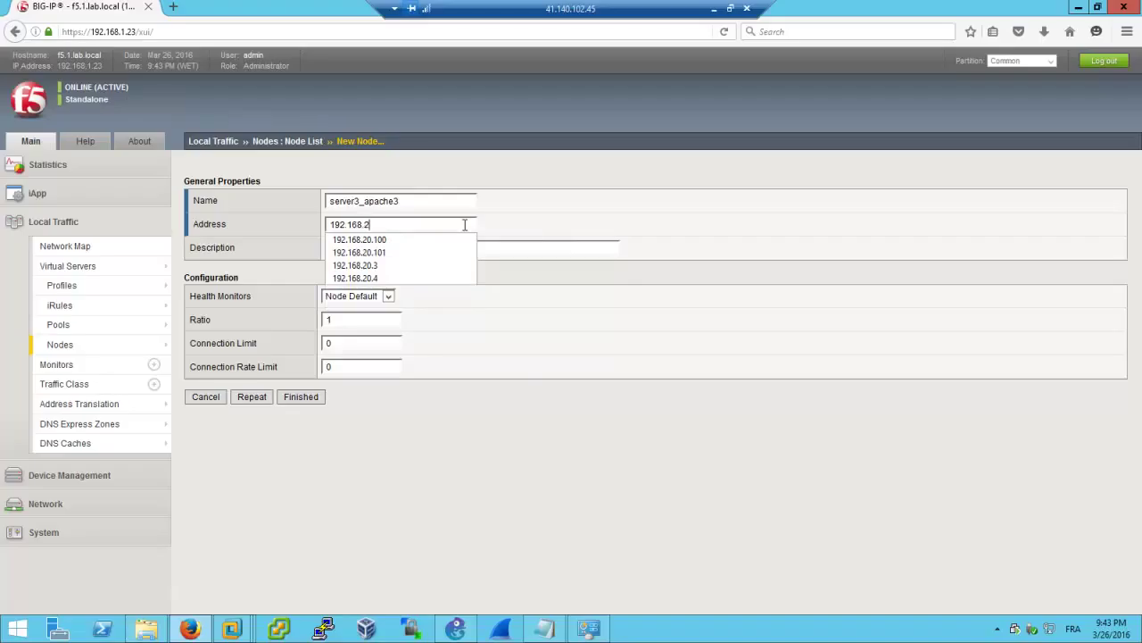
left_click(284, 402)
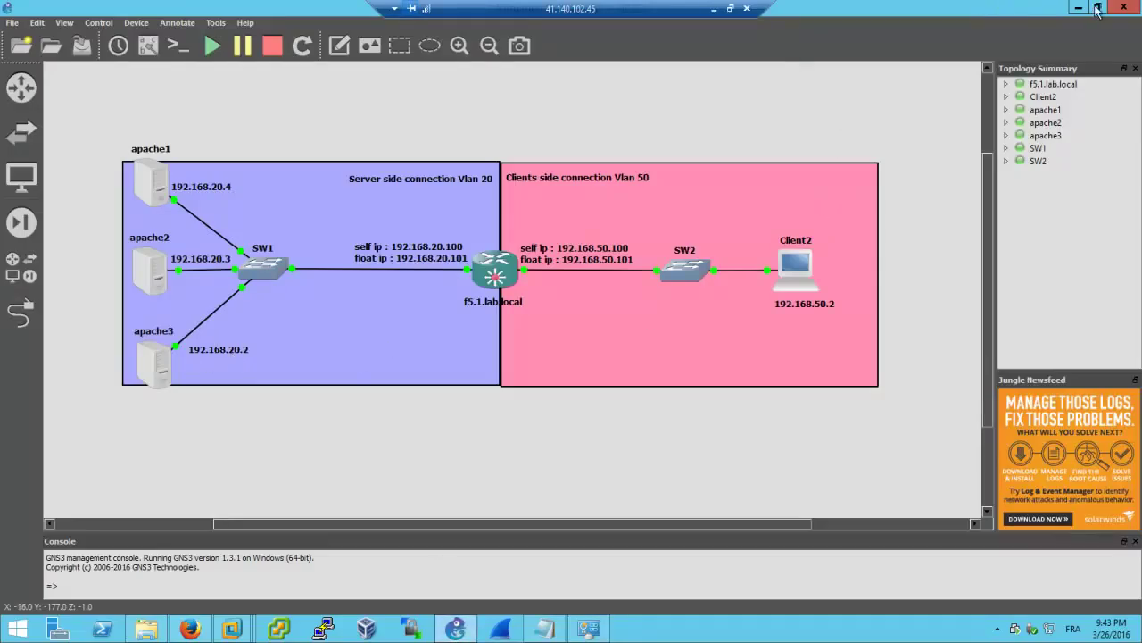
Return to the Node List showing server1–server3 apache nodes, all Unknown (Enabled)
left_click(1083, 8)
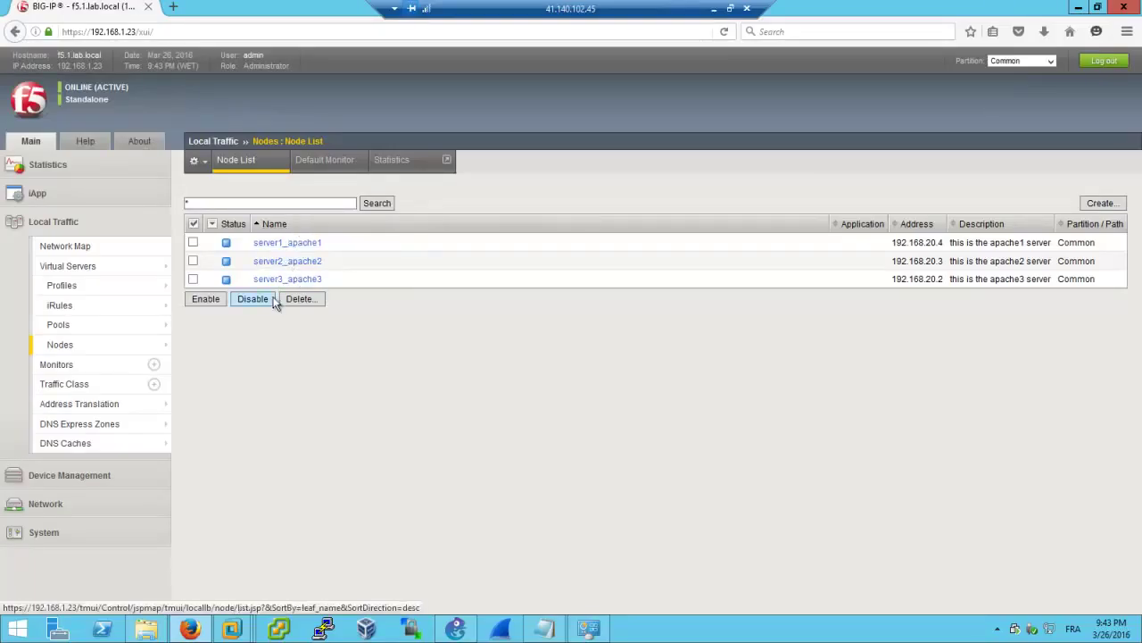
mouse_move(227, 247)
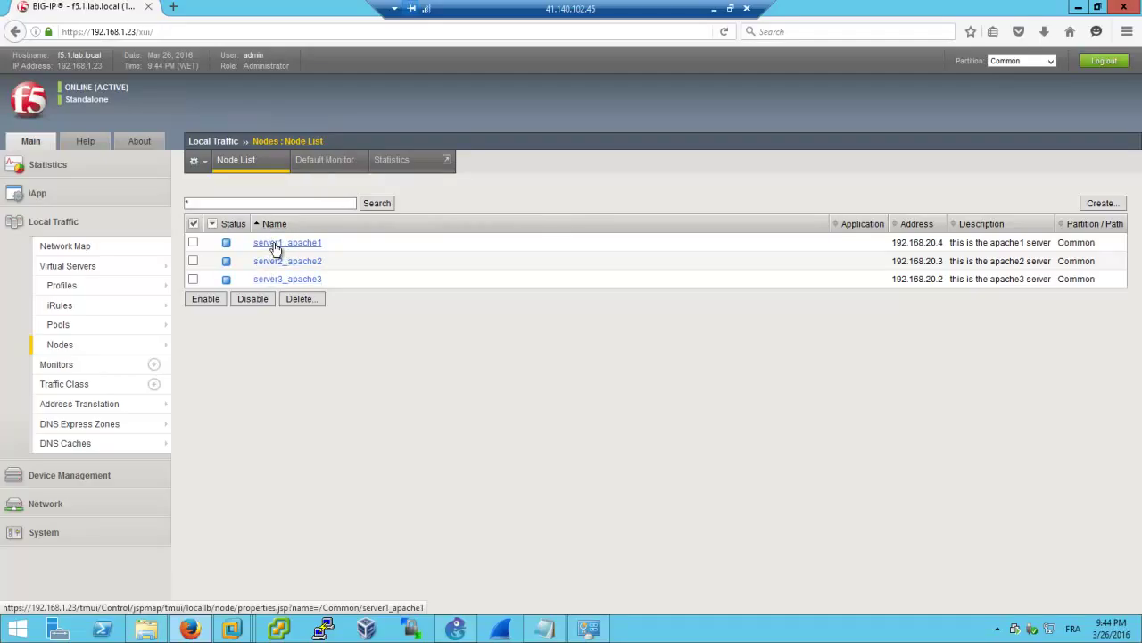
Move icmp from Available to Active in the nodes' Default Monitor settings and save it with Update
left_click(308, 183)
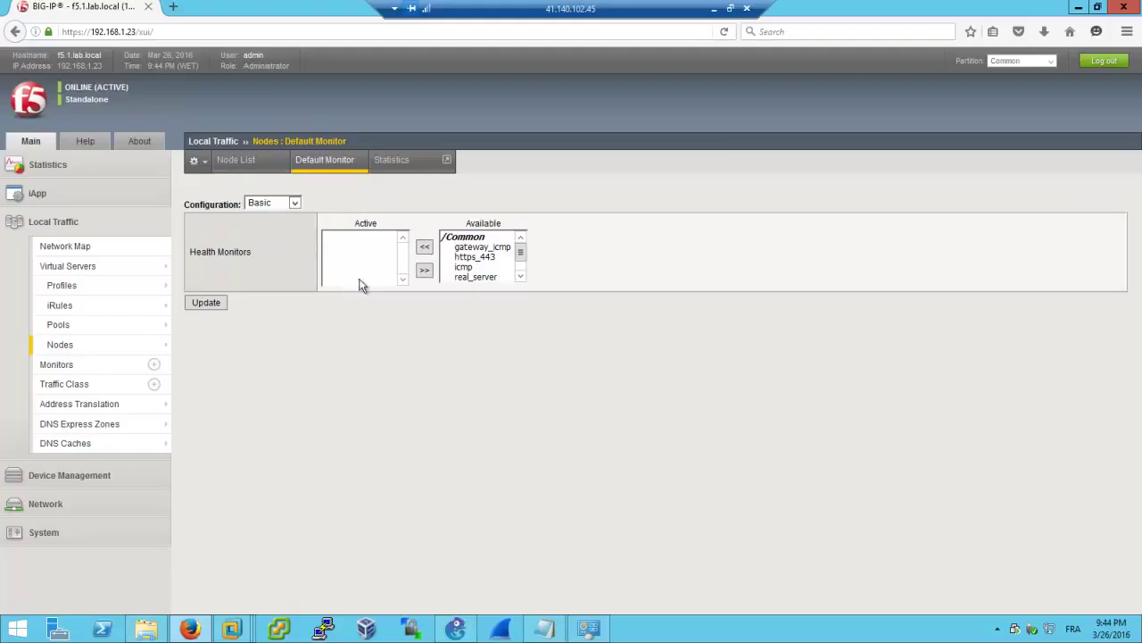
left_click(476, 258)
left_click(475, 268)
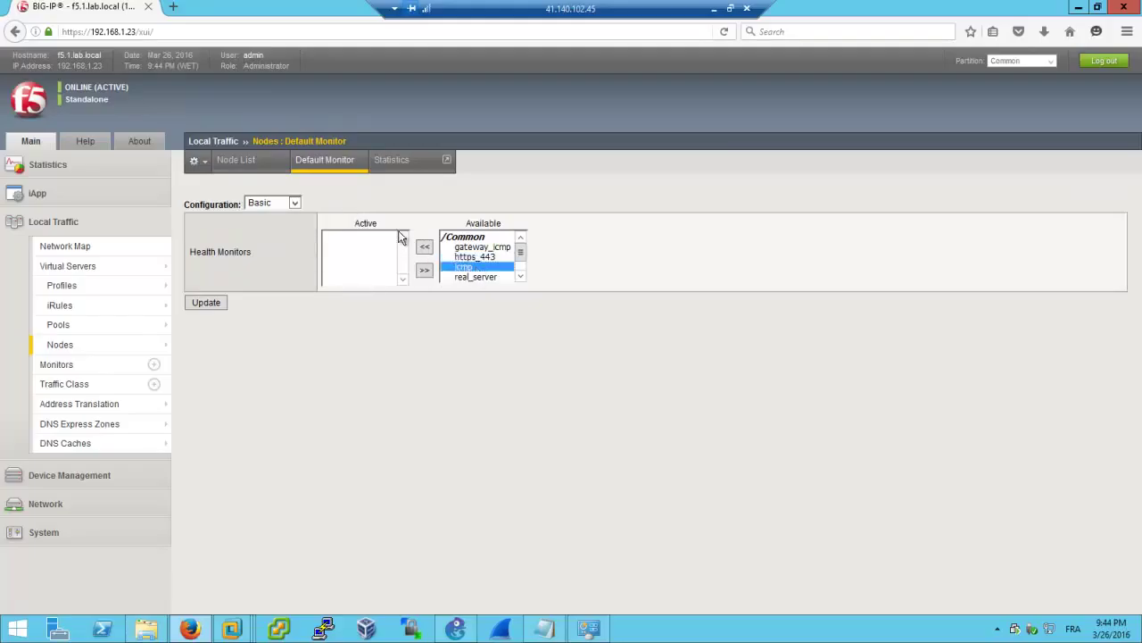
left_click(424, 246)
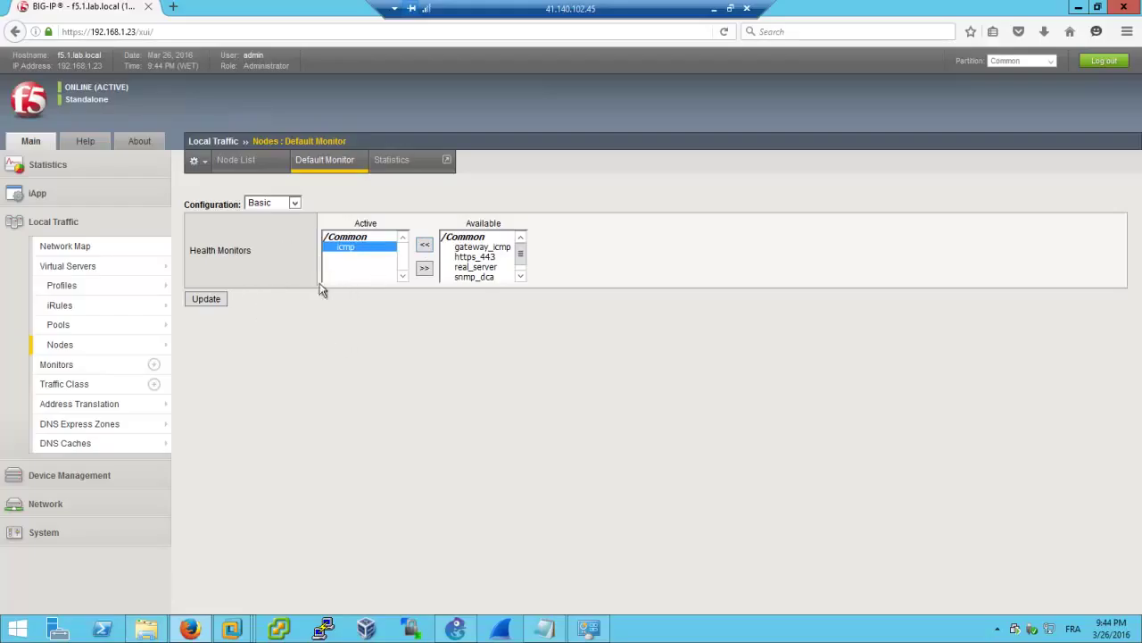
left_click(207, 299)
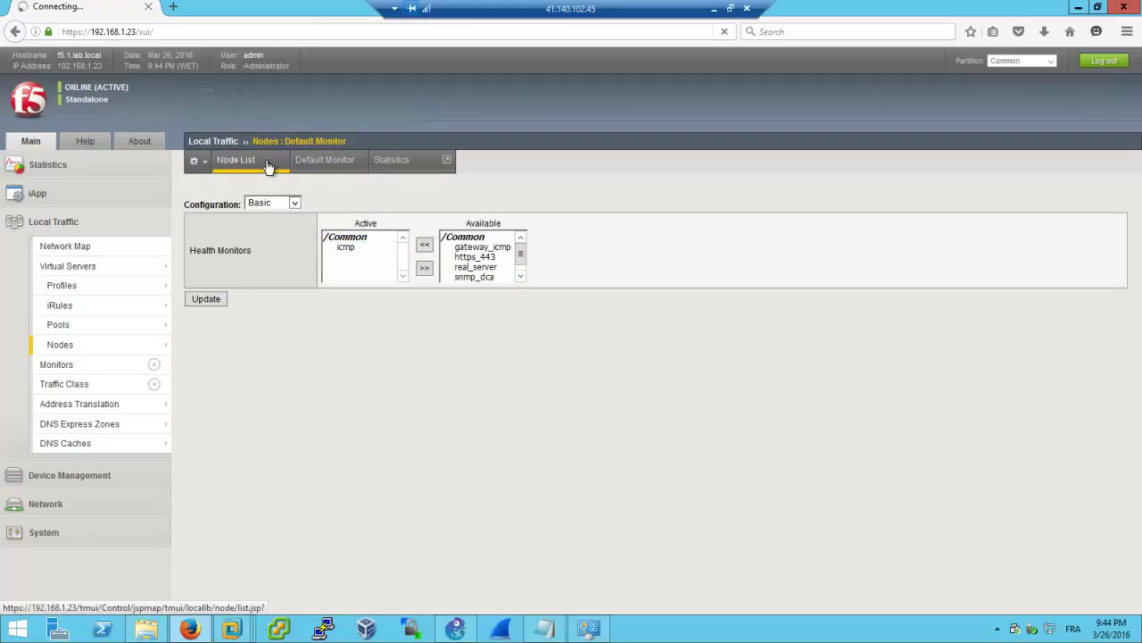
left_click(241, 162)
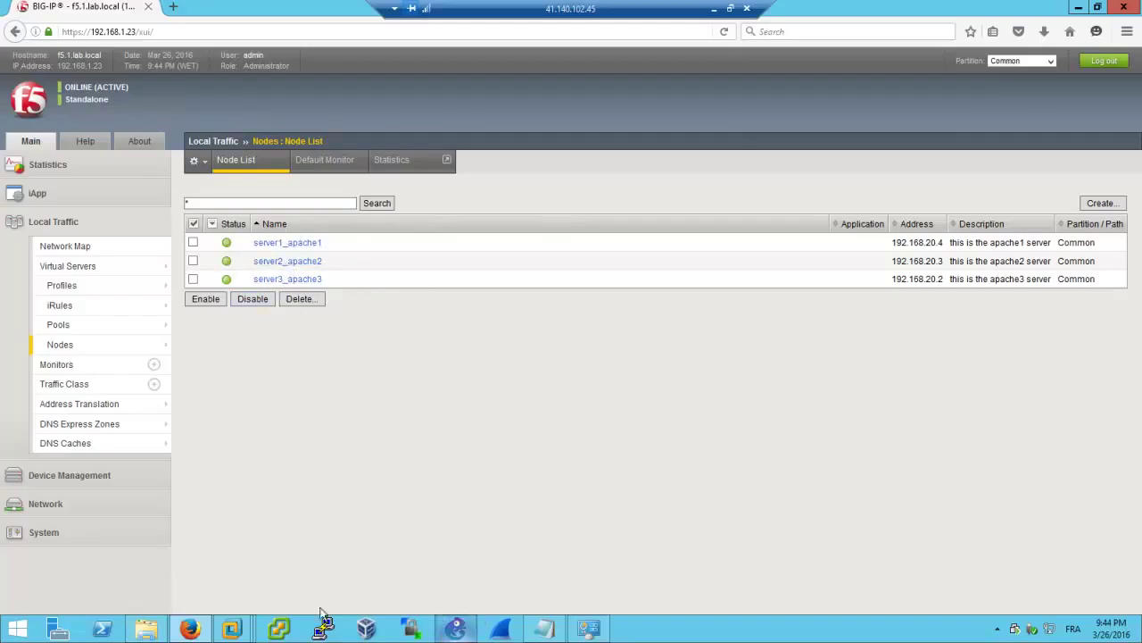
Check that all three Apache nodes in the Node List show green Available status
mouse_move(243, 632)
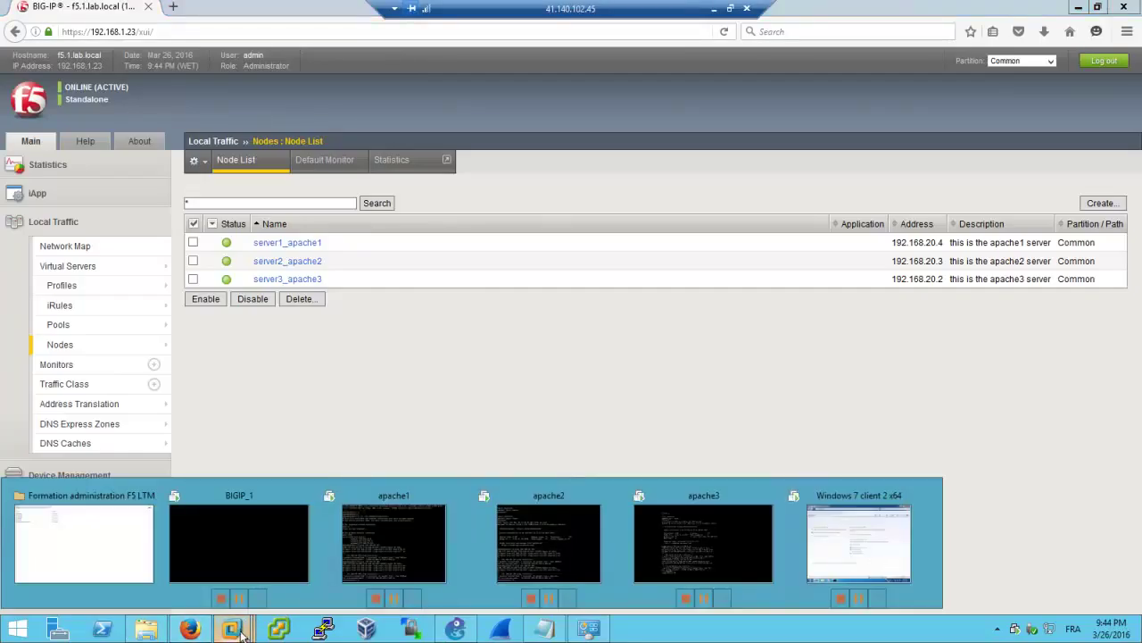
Open a PuTTY SSH session to the BIG-IP, accept its host key, and log in as root
left_click(320, 631)
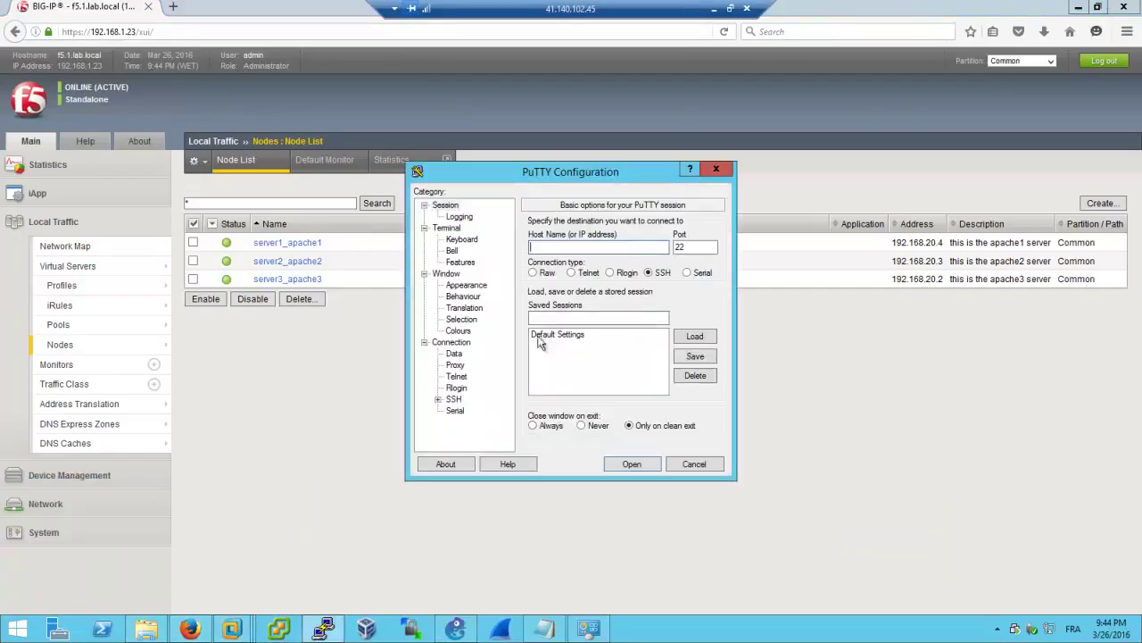
type("192.168.1.23")
key("Return")
left_click(498, 417)
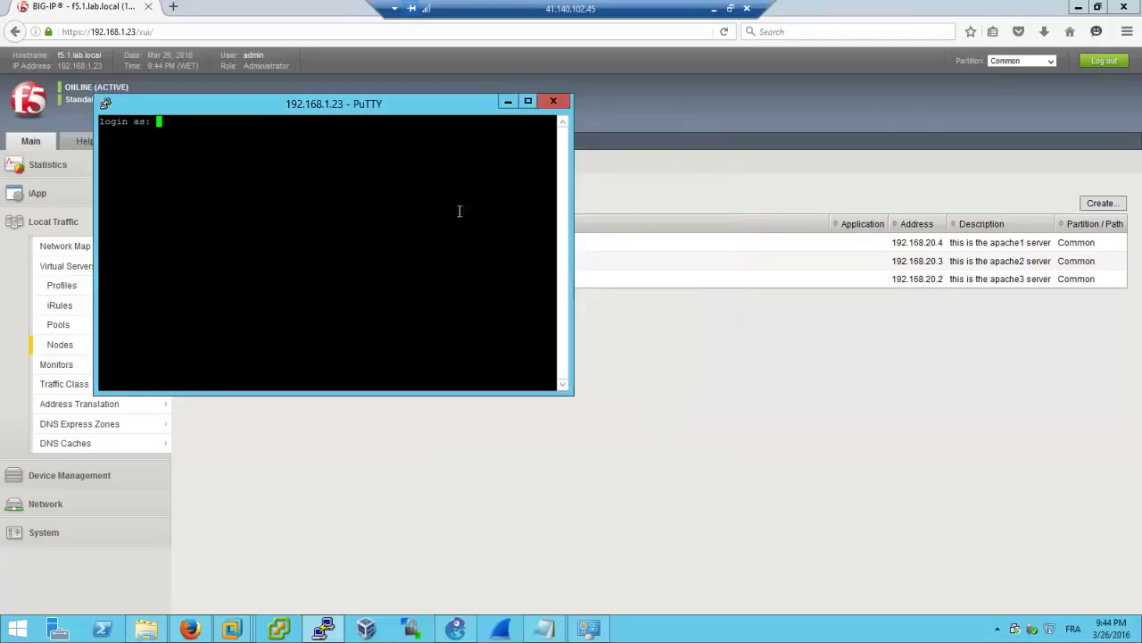
type("root")
key("Return")
key("Return")
key("Return")
key("Return")
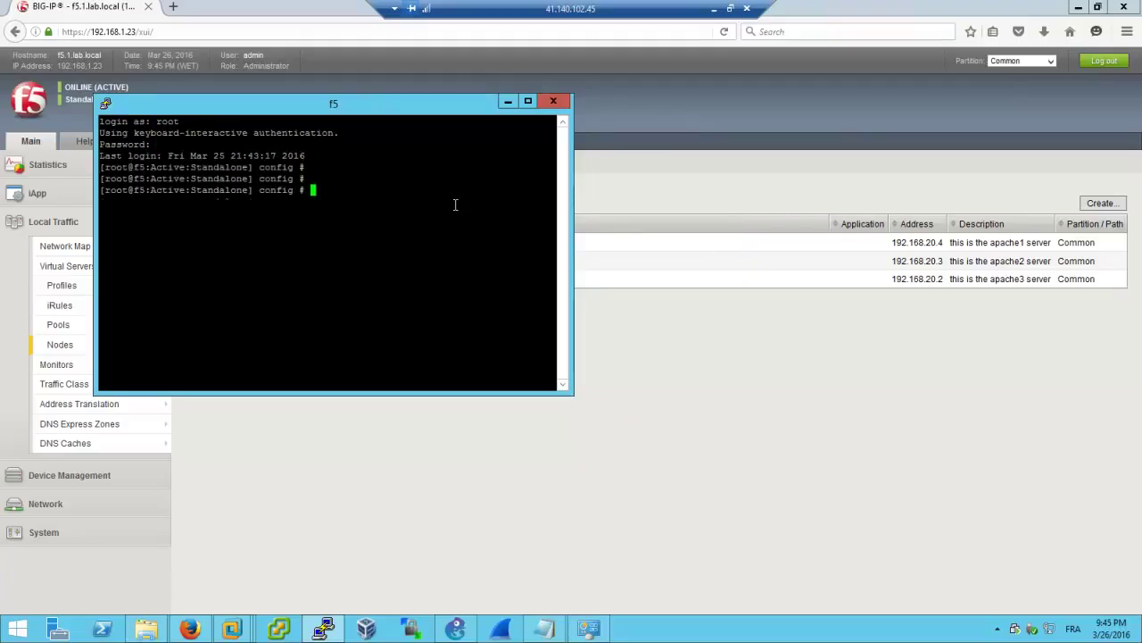
key("Return")
key("Return")
Ping 192.168.20.4, 192.168.20.3 and 192.168.20.2 in turn, stopping each ping after replies arrive
type("ping ")
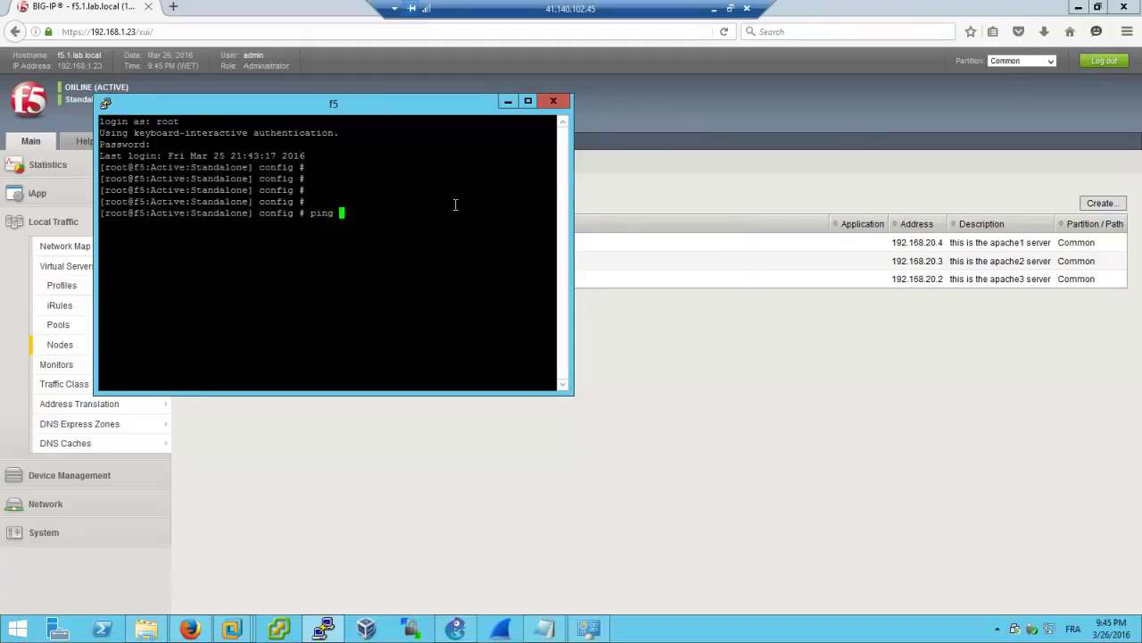
type("192.168.20.4")
key("Return")
key("ctrl+c")
key("Up")
key("BackSpace")
type("3")
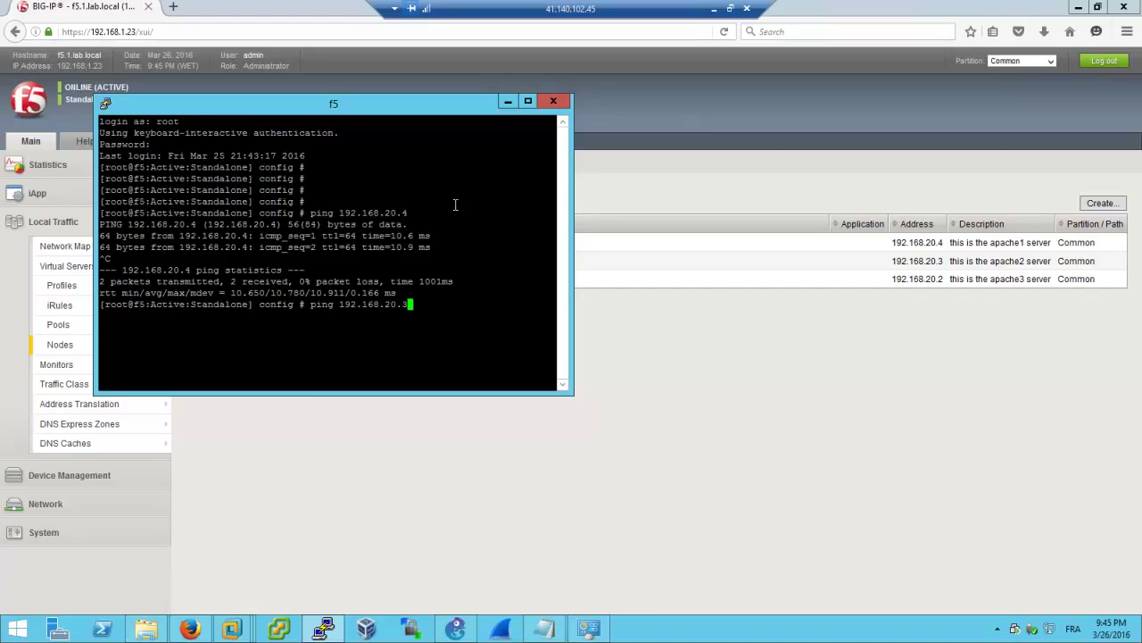
key("Return")
key("ctrl+c")
key("Up")
key("BackSpace")
type("2")
key("Return")
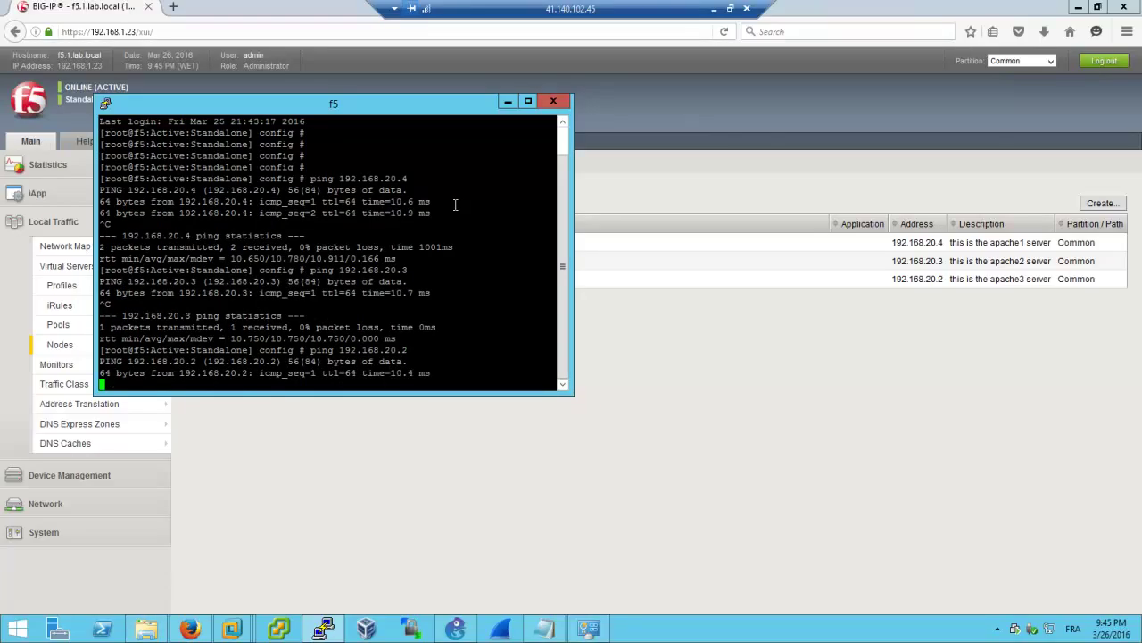
key("ctrl+c")
Clear the terminal screen with the clear command
key("Return")
key("Return")
type("clear")
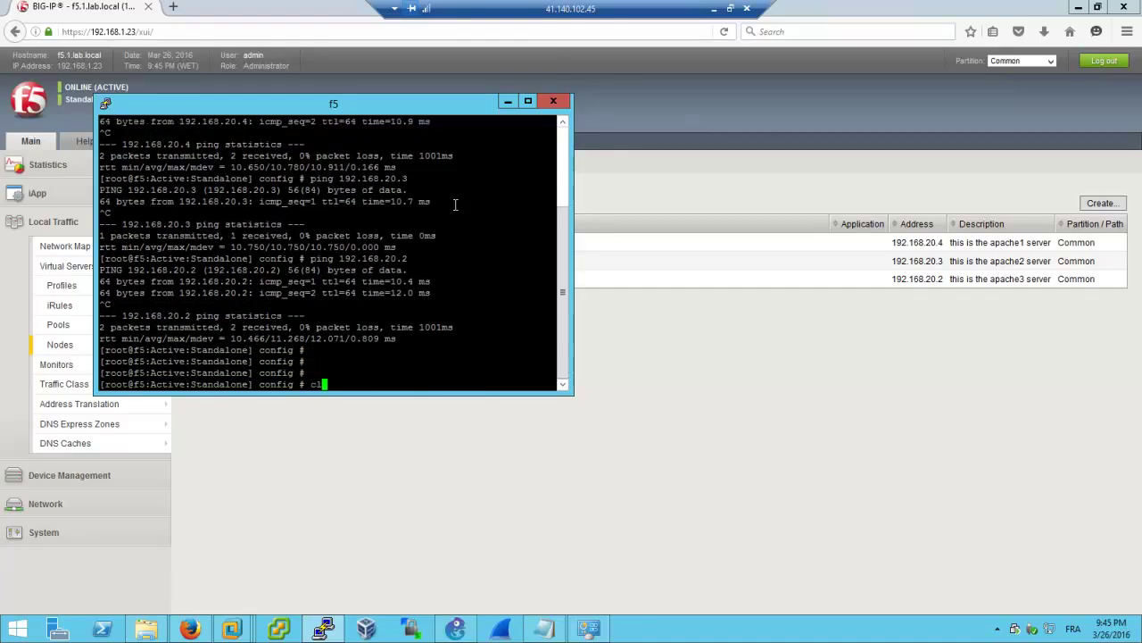
key("Return")
Return to the BIG-IP web interface and start a new pool from the empty Pool List
left_click(762, 407)
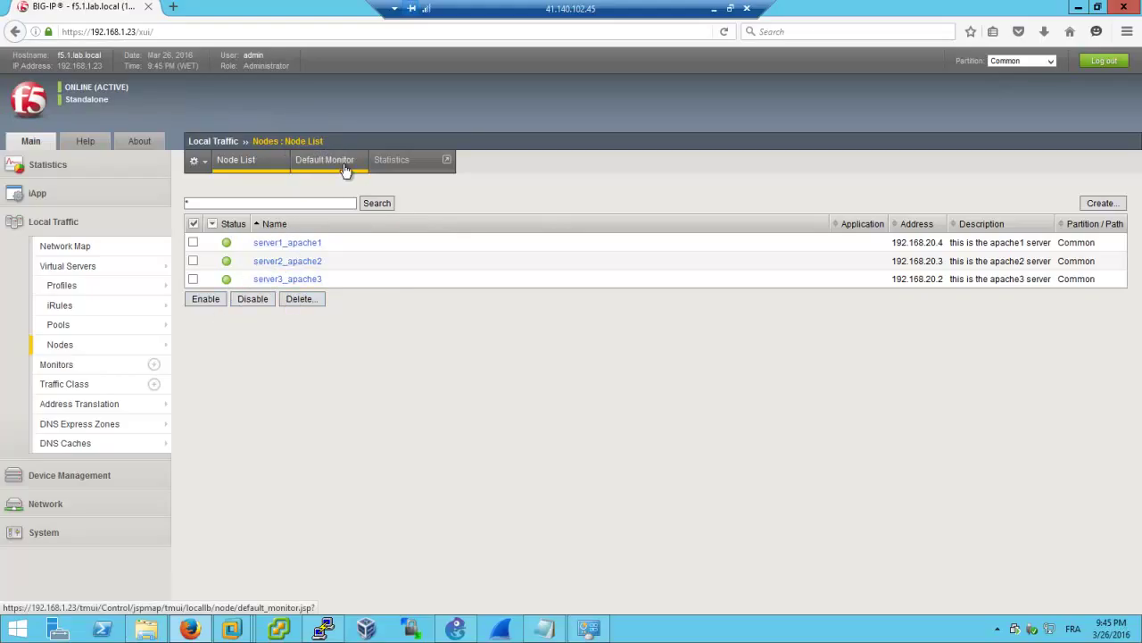
left_click(122, 329)
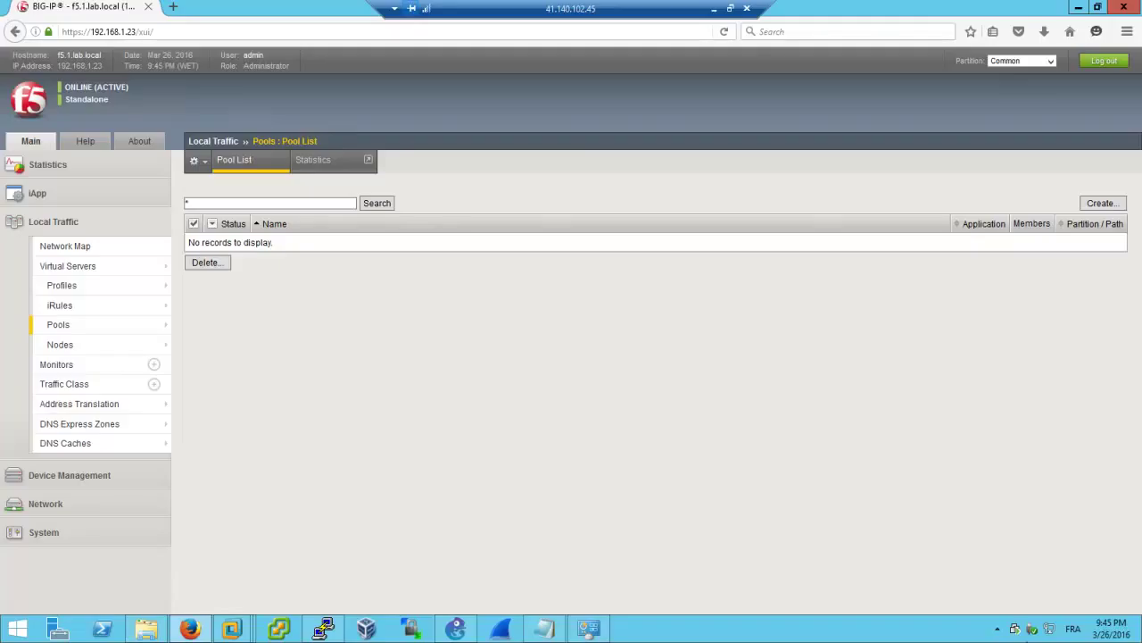
left_click(1098, 205)
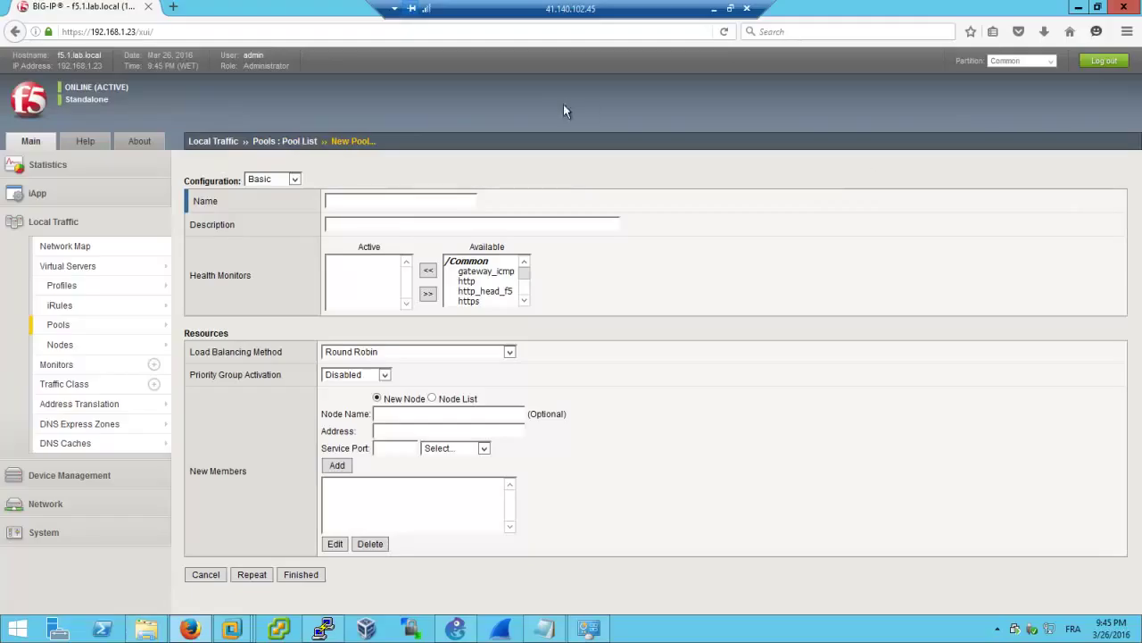
Enter web_servers_pool as the pool name and move http into the Active health monitors
left_click(401, 201)
type("web_servers_pool")
left_click(467, 281)
left_click(428, 270)
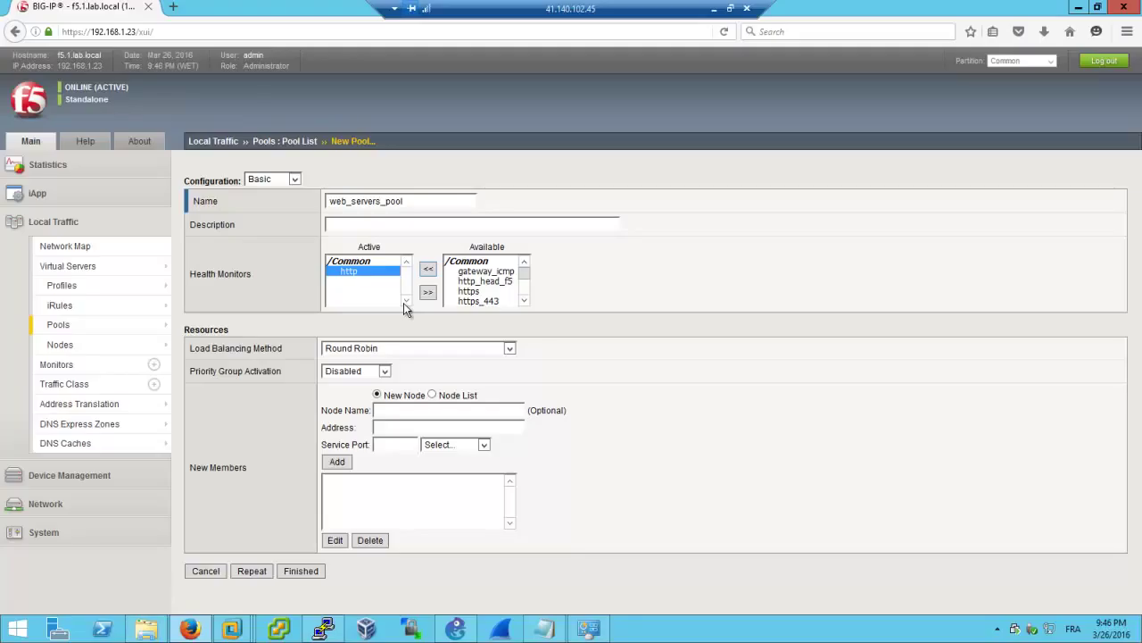
Search Google for 'get windowing transport' in a new tab and show the image results
left_click(173, 6)
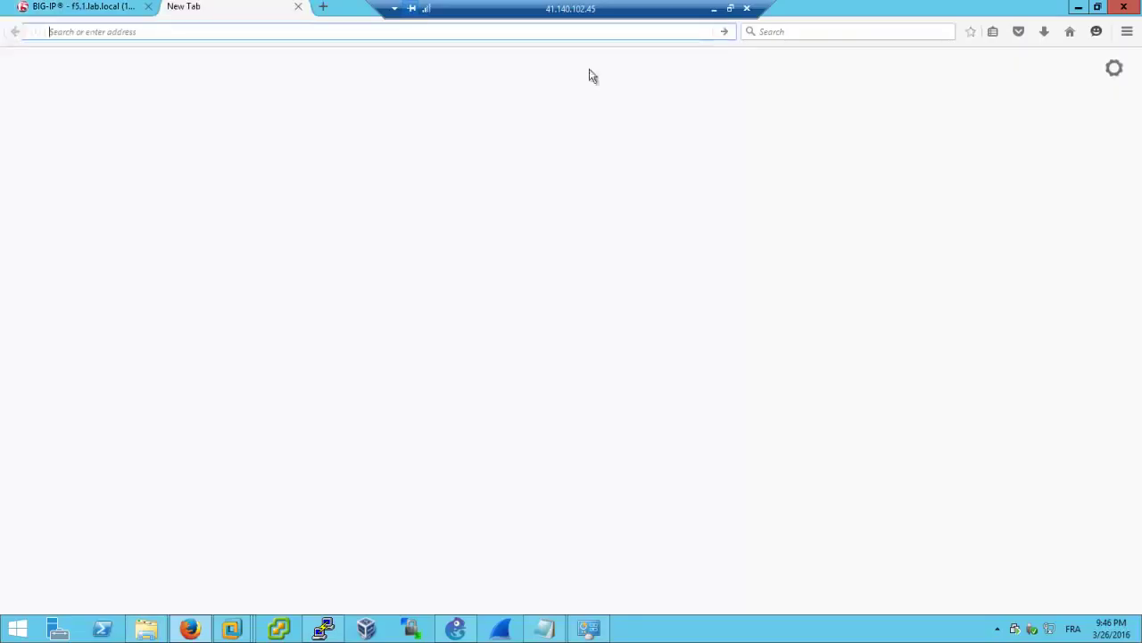
left_click(831, 32)
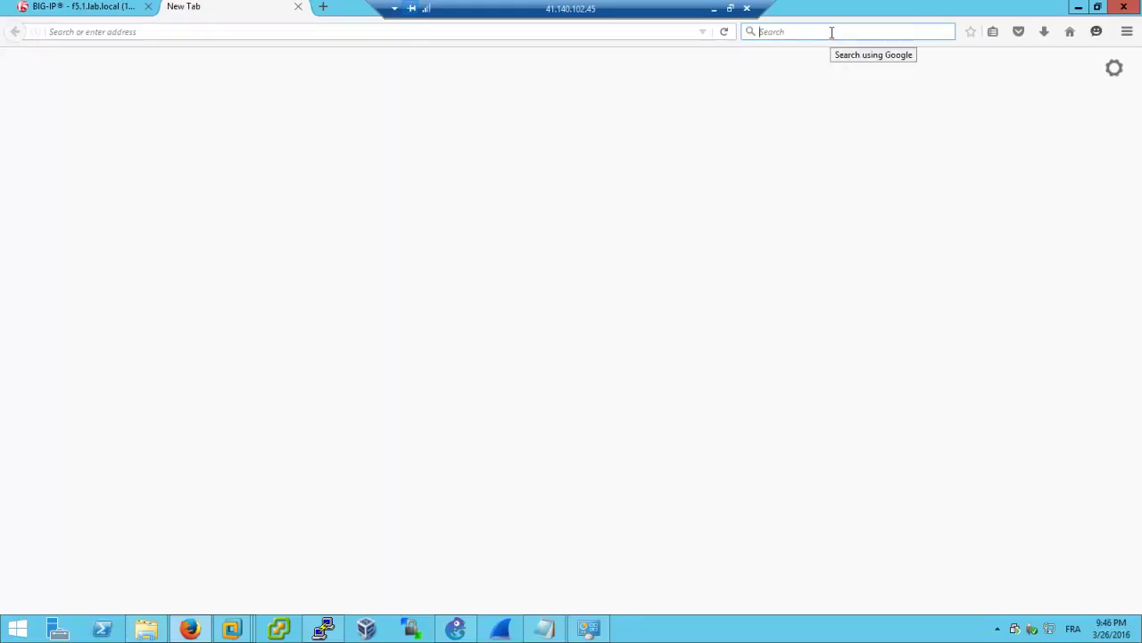
type("get windowing")
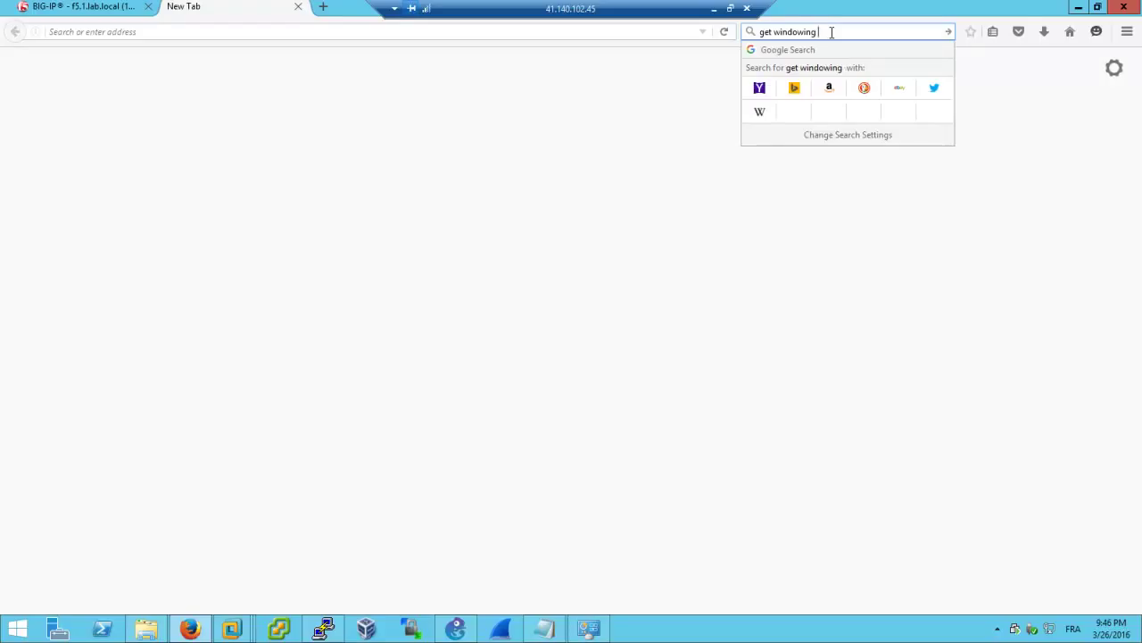
type(" transport")
key("Return")
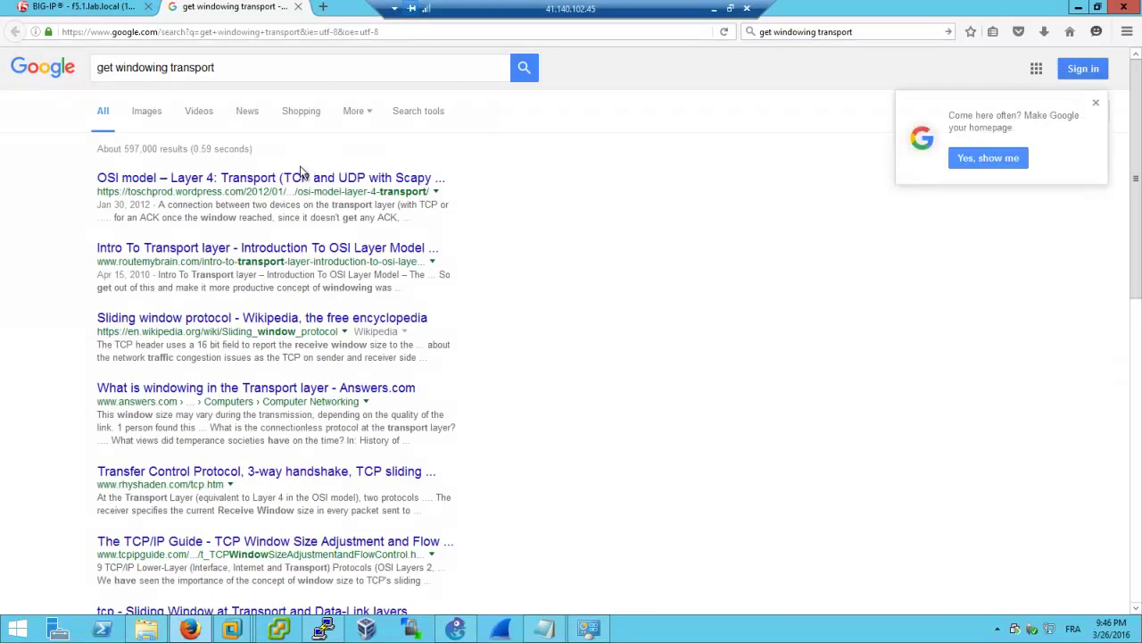
left_click(150, 113)
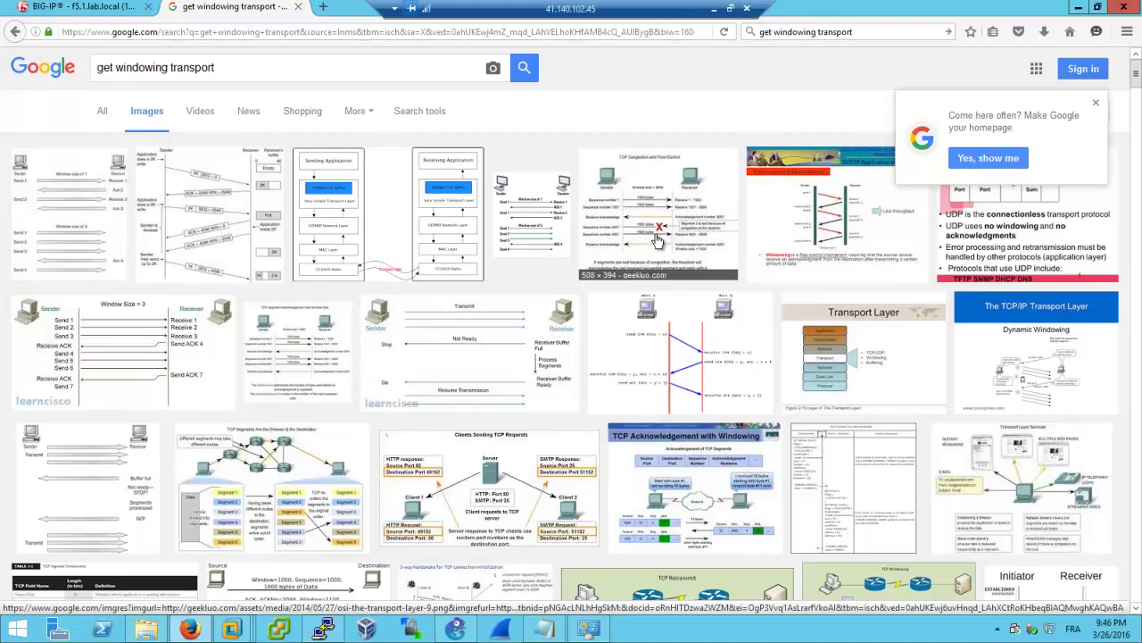
Preview three TCP windowing diagrams, including the Connection oriented communication one
left_click(818, 211)
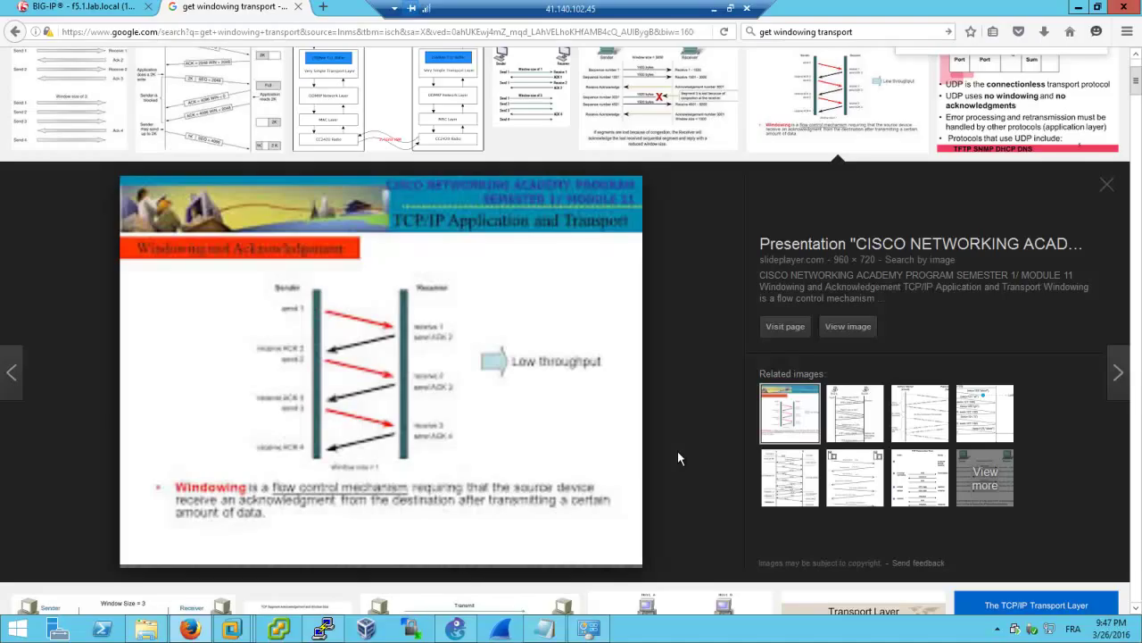
left_click(855, 429)
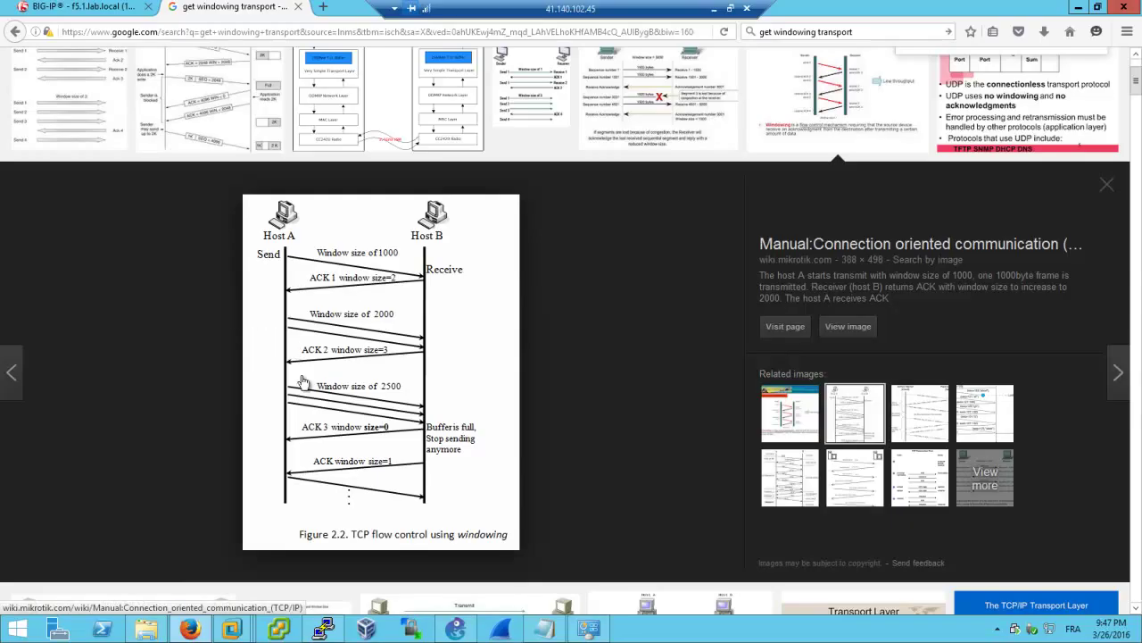
left_click(850, 482)
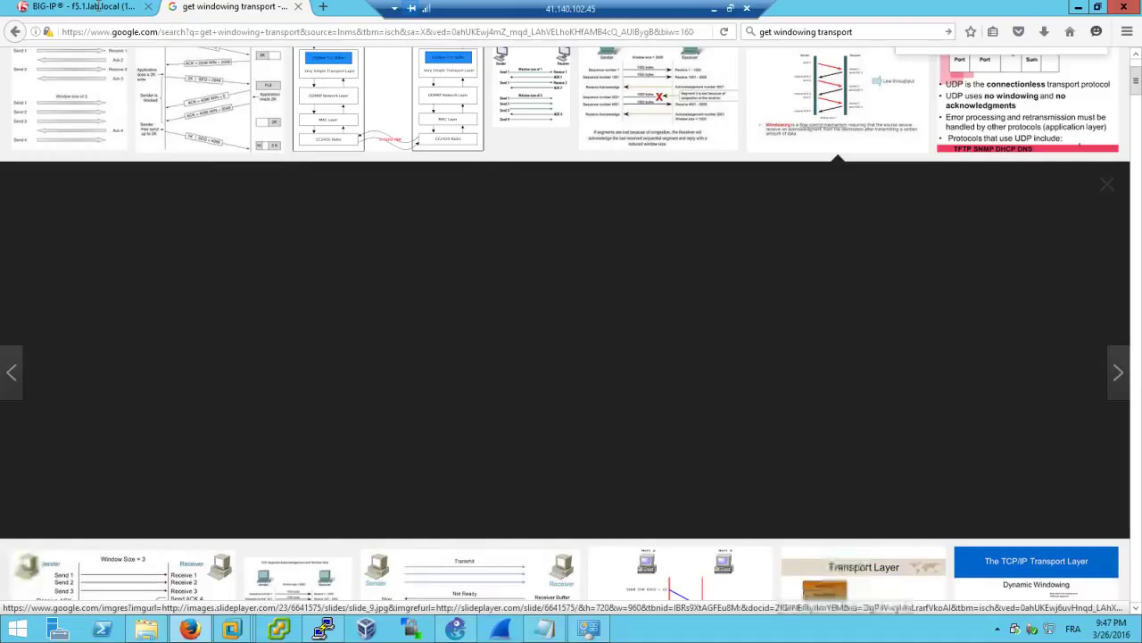
left_click(98, 6)
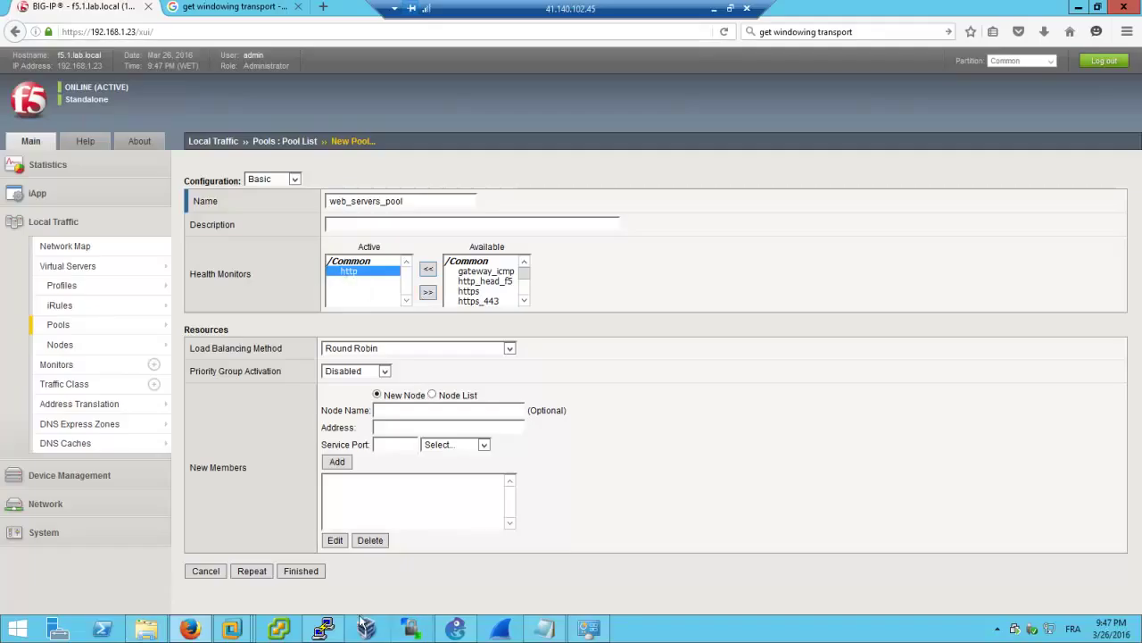
Telnet to 192.168.20.2 on port 80 and send a GET request
left_click(323, 629)
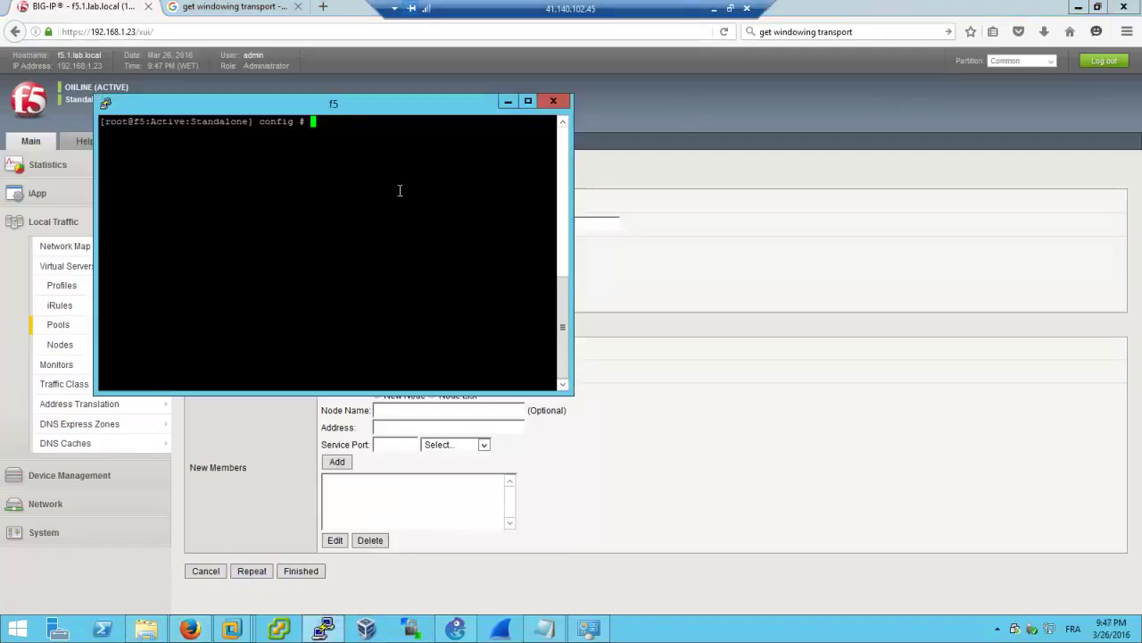
type("ping 192.168.20.2")
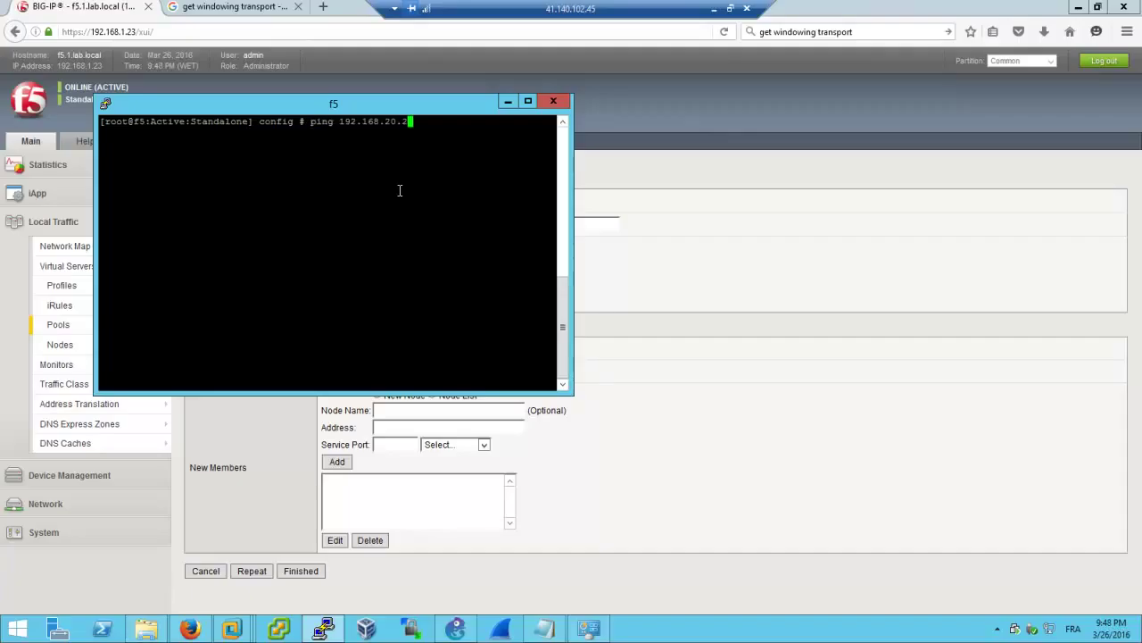
key("BackSpace")
key("BackSpace")
key("BackSpace")
key("BackSpace")
key("BackSpace")
key("BackSpace")
key("BackSpace")
key("BackSpace")
key("BackSpace")
key("BackSpace")
key("BackSpace")
key("BackSpace")
key("BackSpace")
key("BackSpace")
key("BackSpace")
key("BackSpace")
key("BackSpace")
type("telnet 192.168.20.2 80")
key("Return")
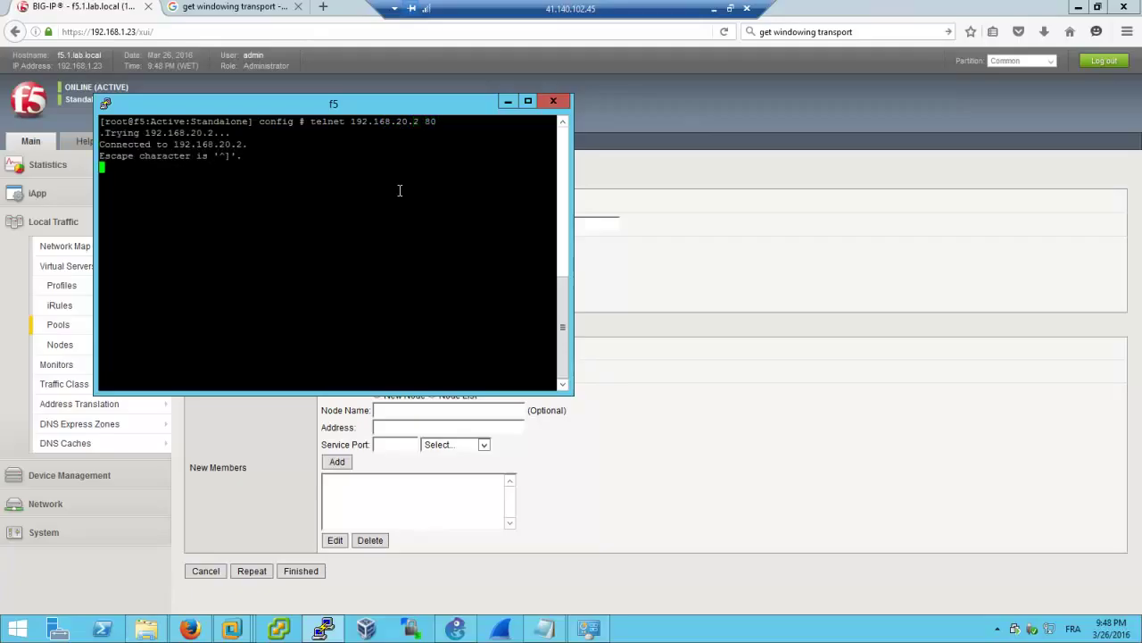
type("GET")
key("Return")
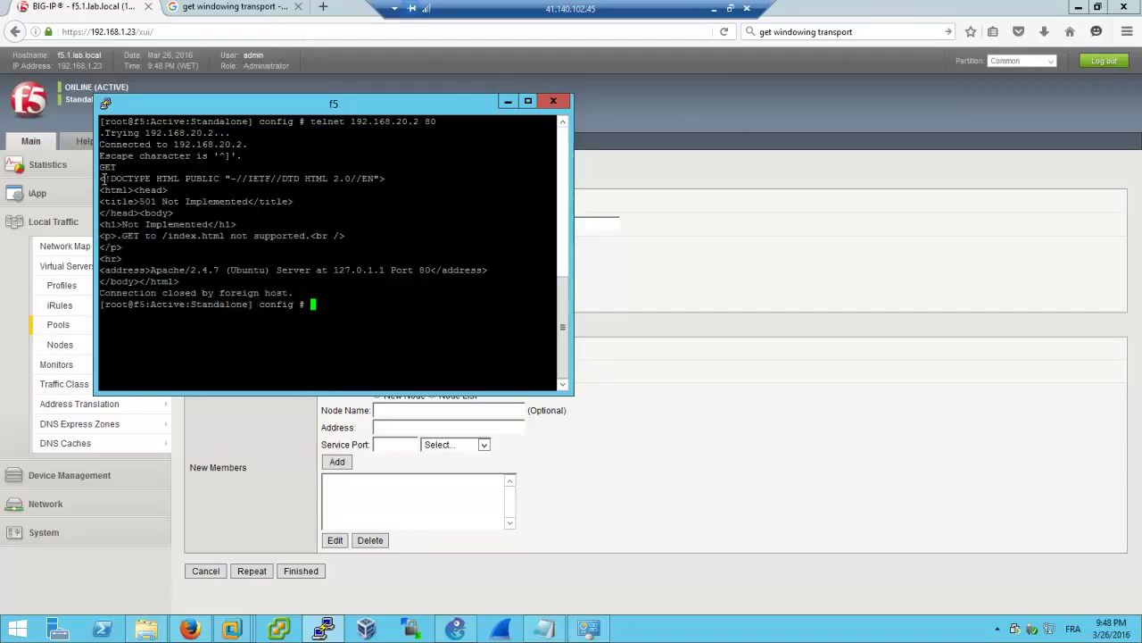
Highlight the server's HTML response, cancel closing PuTTY, and return to the pool form
left_click_drag(103, 179, 251, 261)
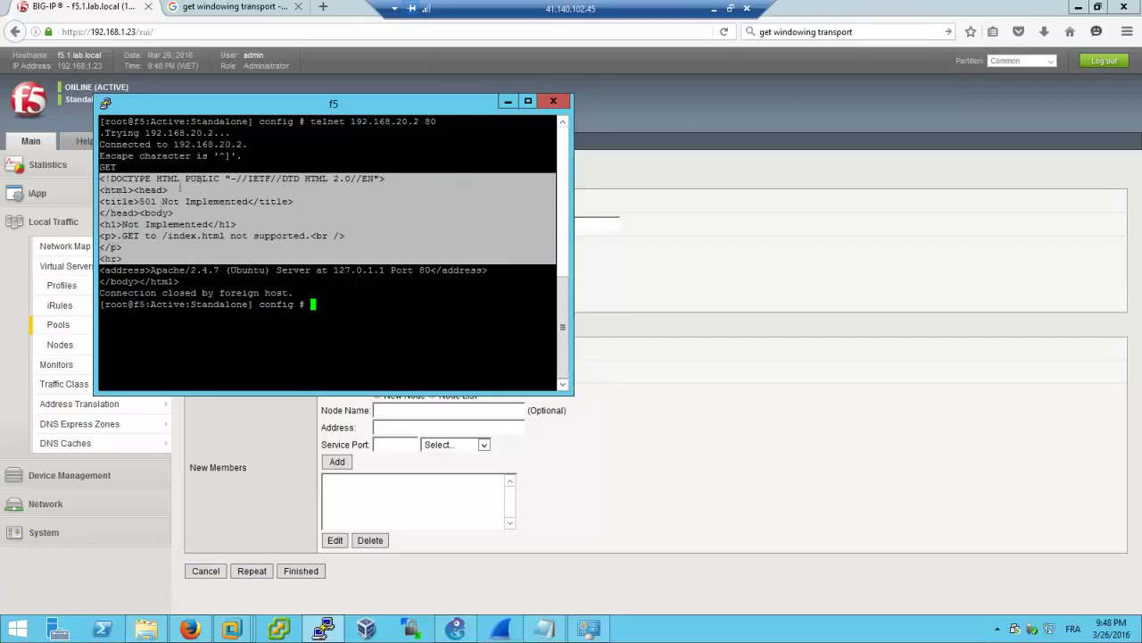
left_click(441, 122)
left_click_drag(441, 122, 418, 122)
left_click(447, 158)
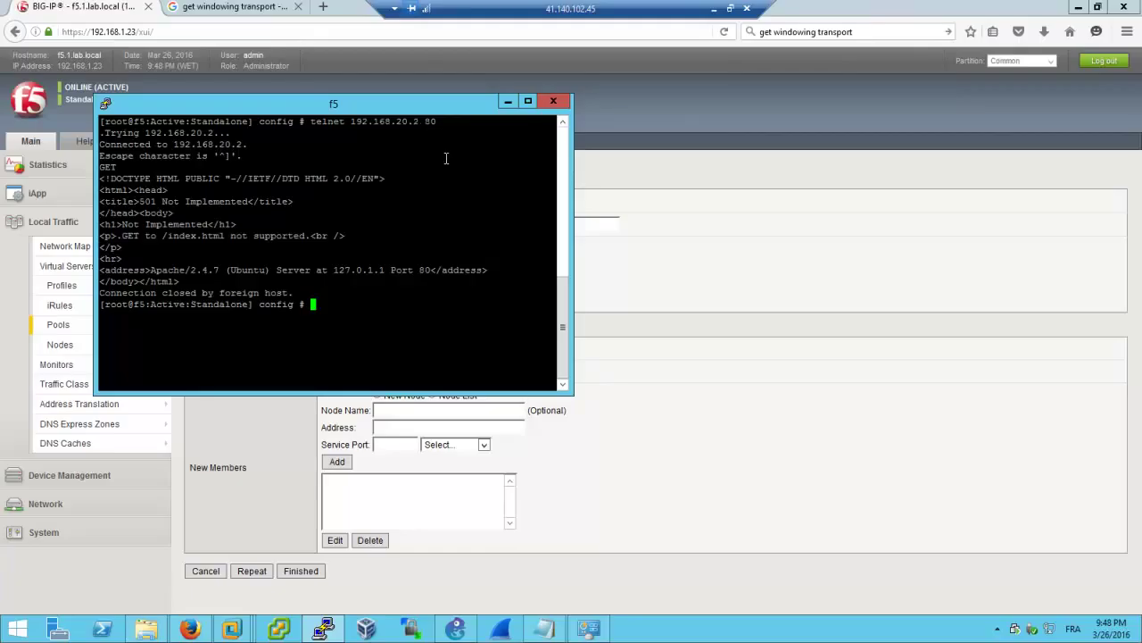
left_click(553, 101)
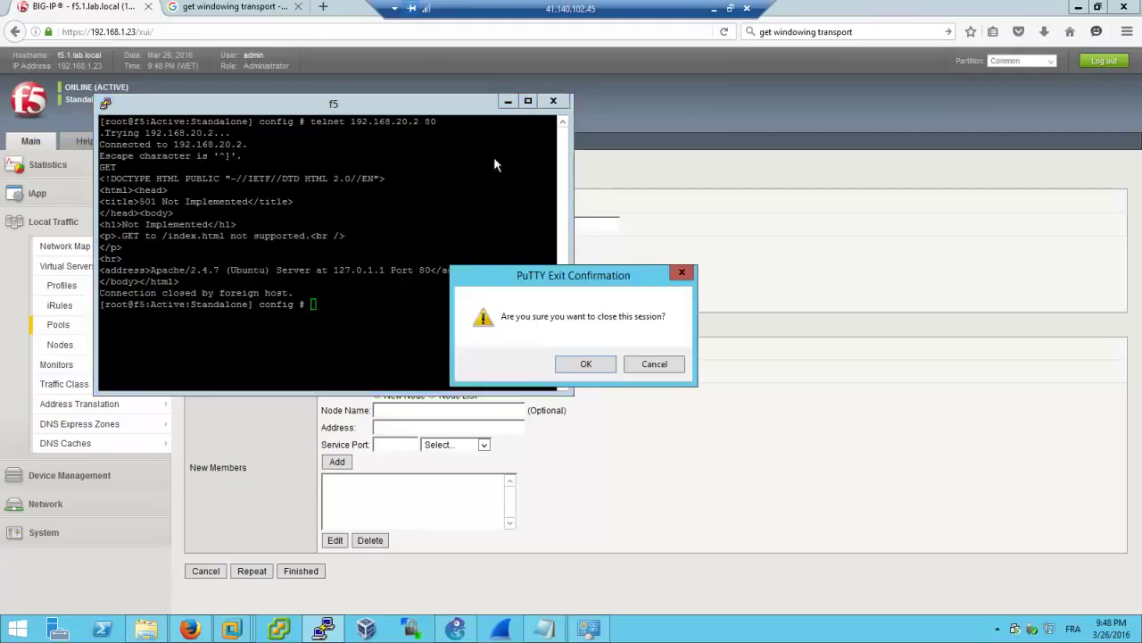
left_click(650, 363)
left_click(688, 260)
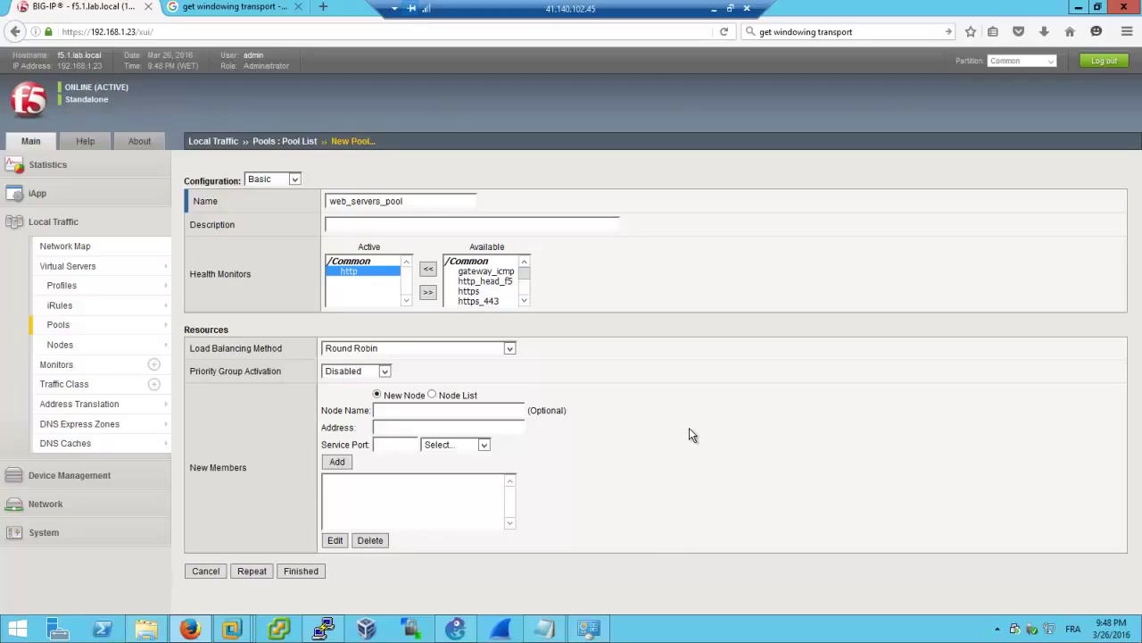
left_click(379, 349)
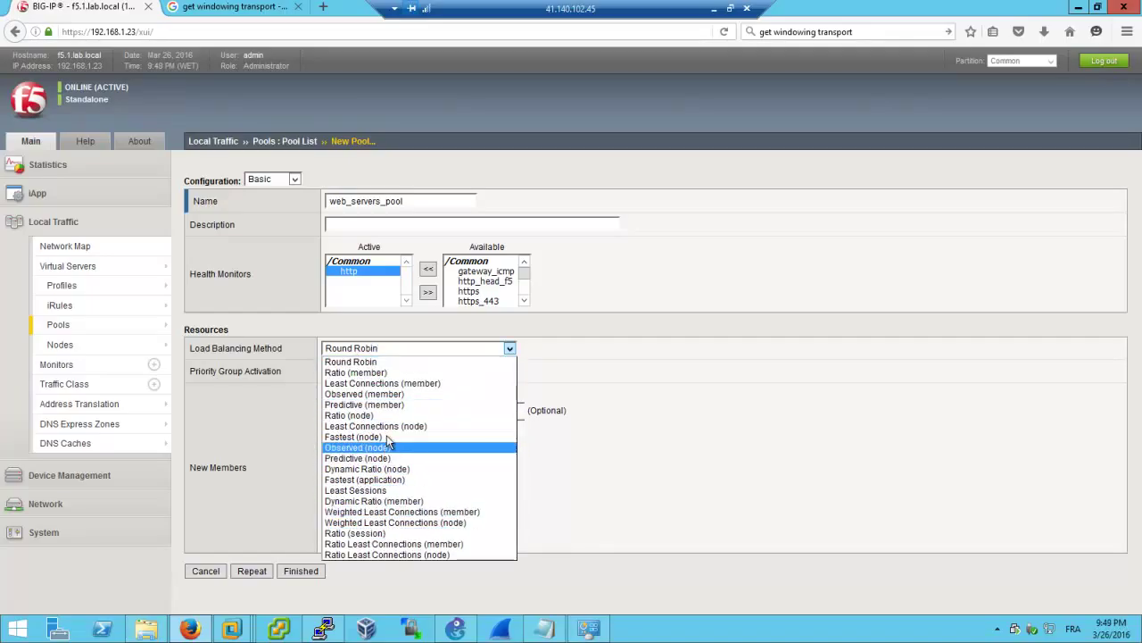
left_click(390, 364)
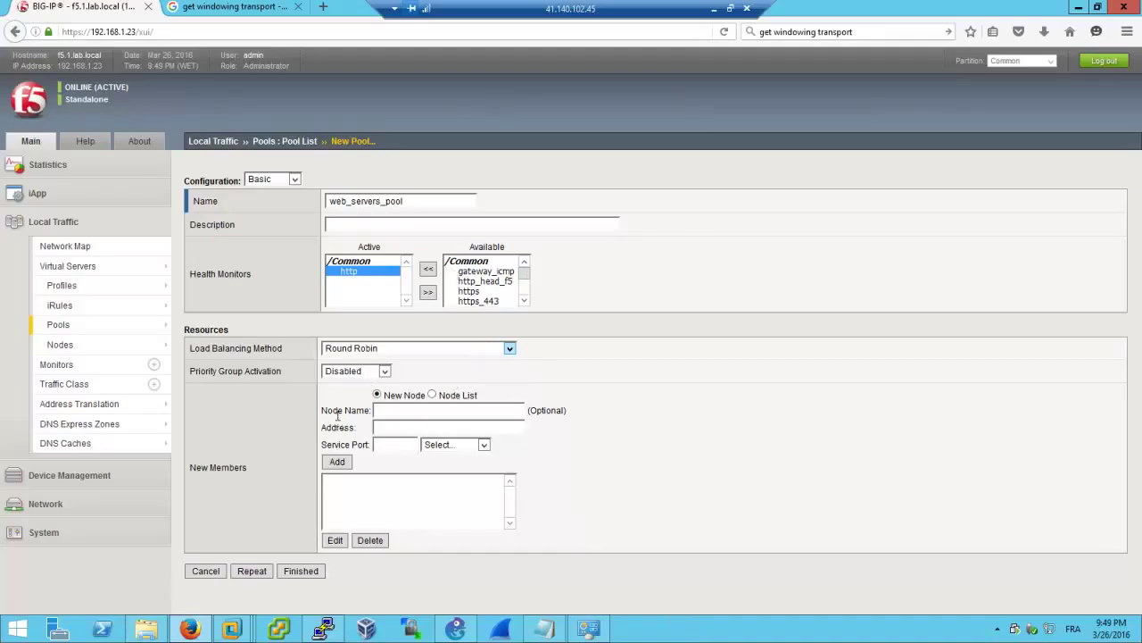
left_click(385, 371)
left_click(437, 368)
Add server1_apache1 from the Node List as a pool member on HTTP port 80
left_click(432, 395)
left_click(436, 410)
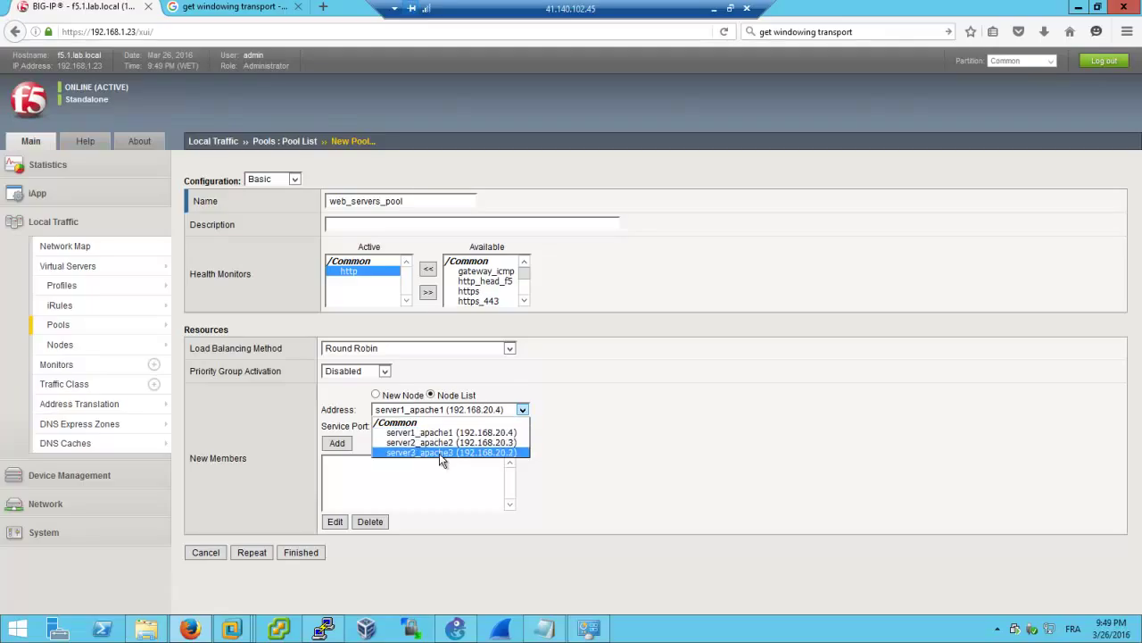
left_click(440, 433)
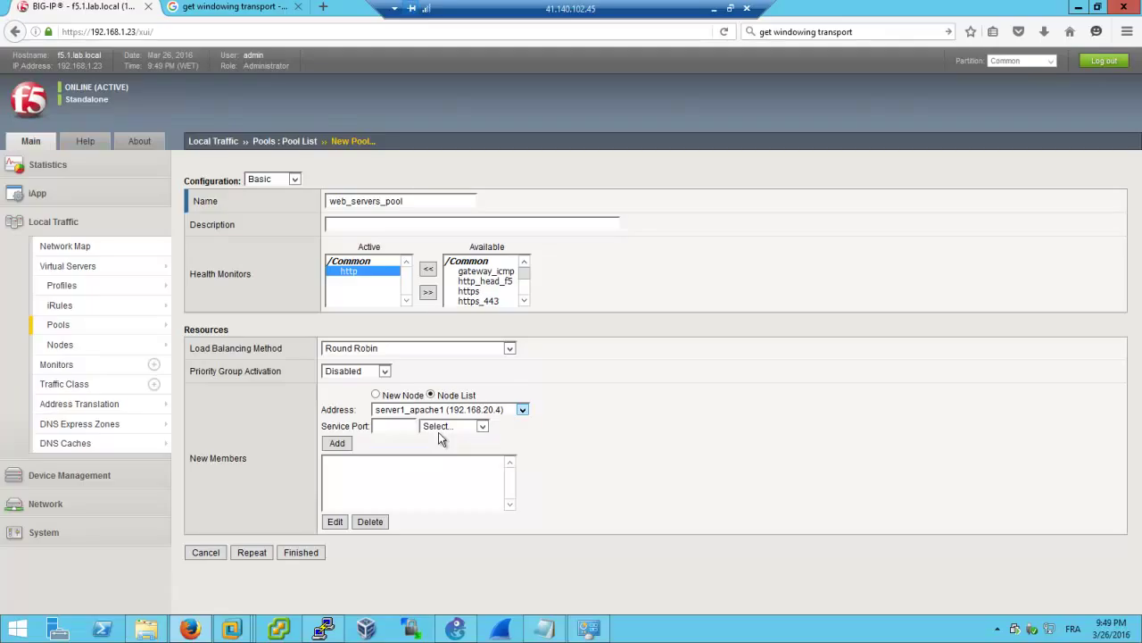
left_click(449, 427)
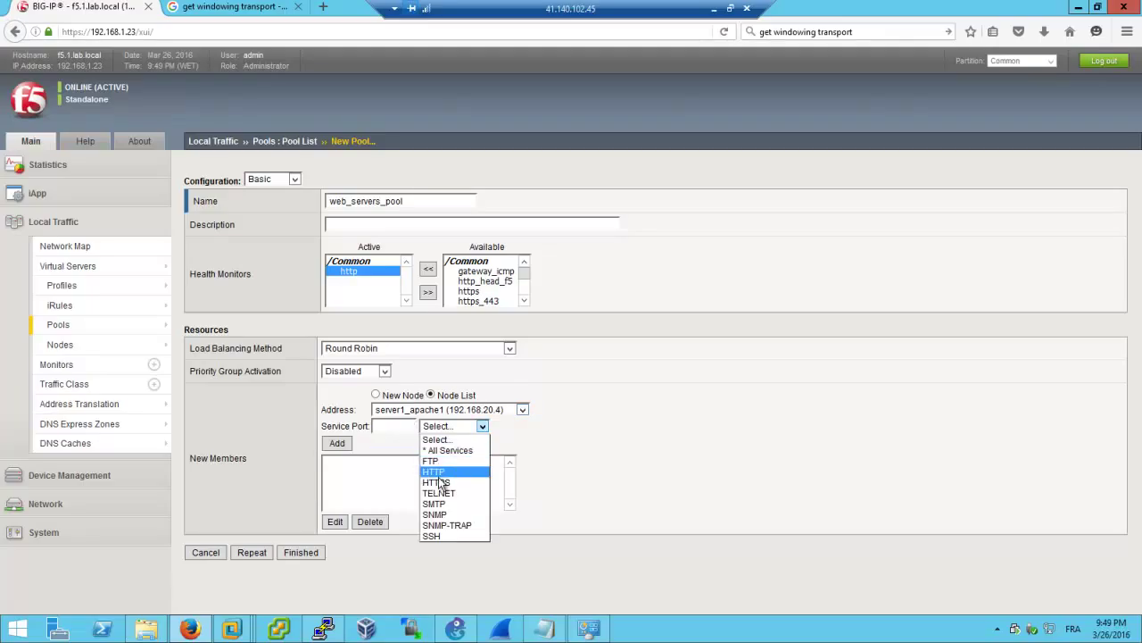
left_click(456, 473)
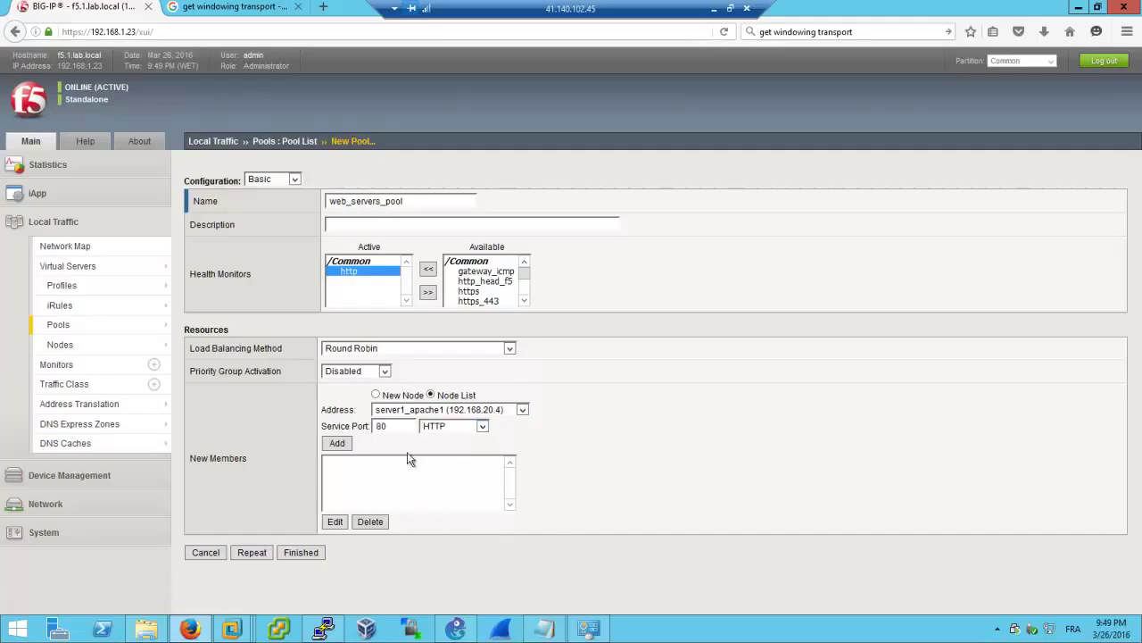
left_click(337, 444)
Add server2_apache2 and server3_apache3 as members, then finish creating web_servers_pool
left_click(509, 410)
left_click(511, 442)
left_click(338, 444)
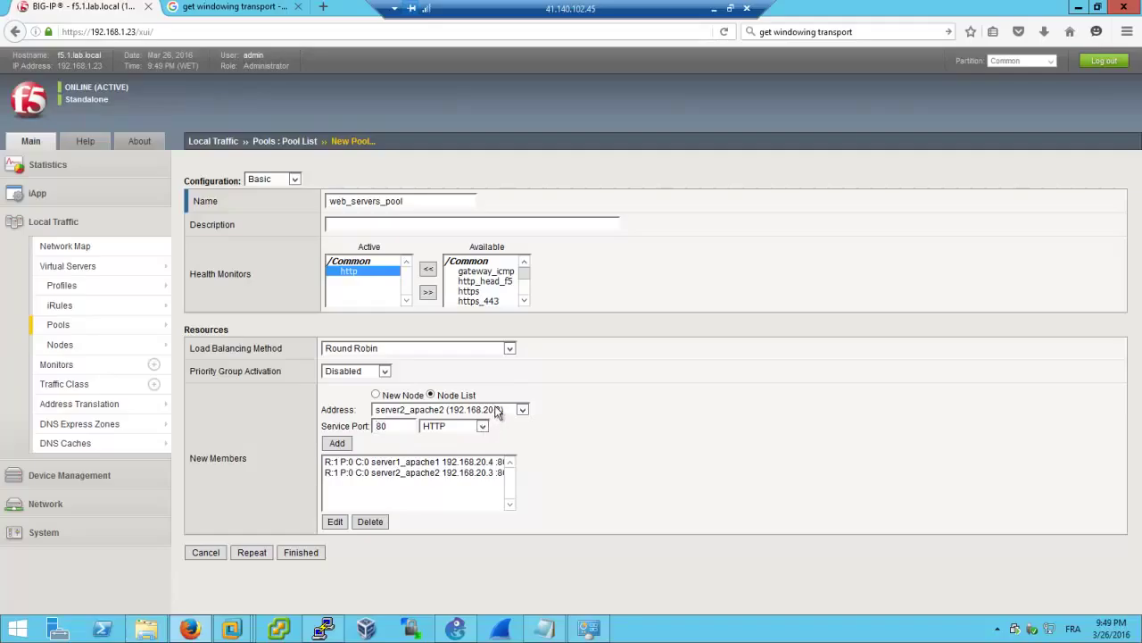
left_click(500, 411)
left_click(506, 452)
left_click(336, 444)
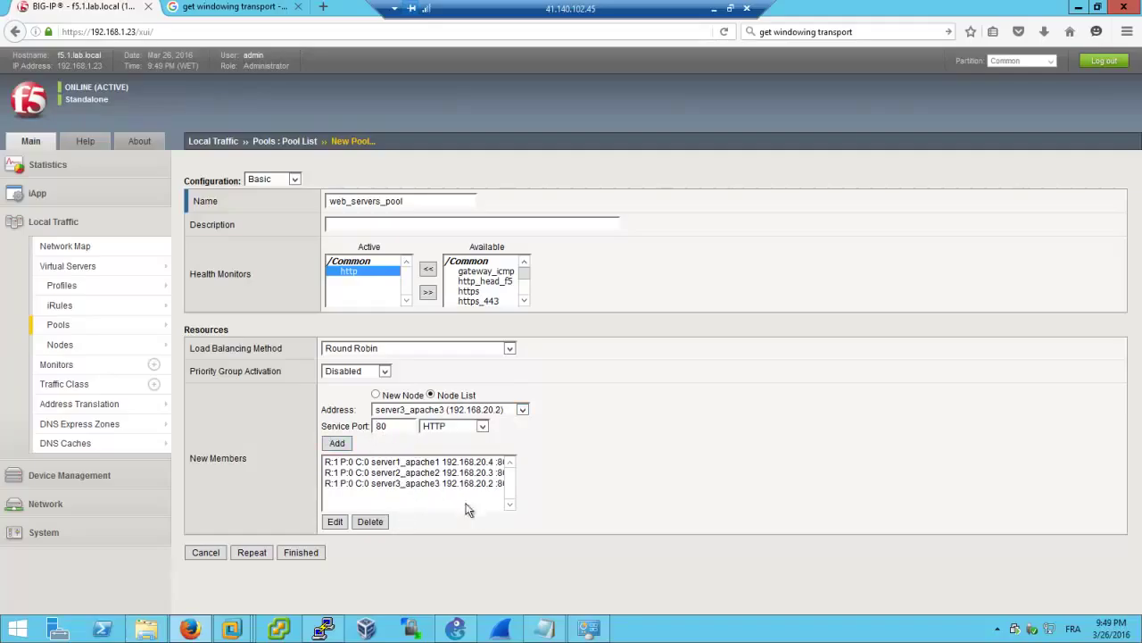
left_click(393, 464)
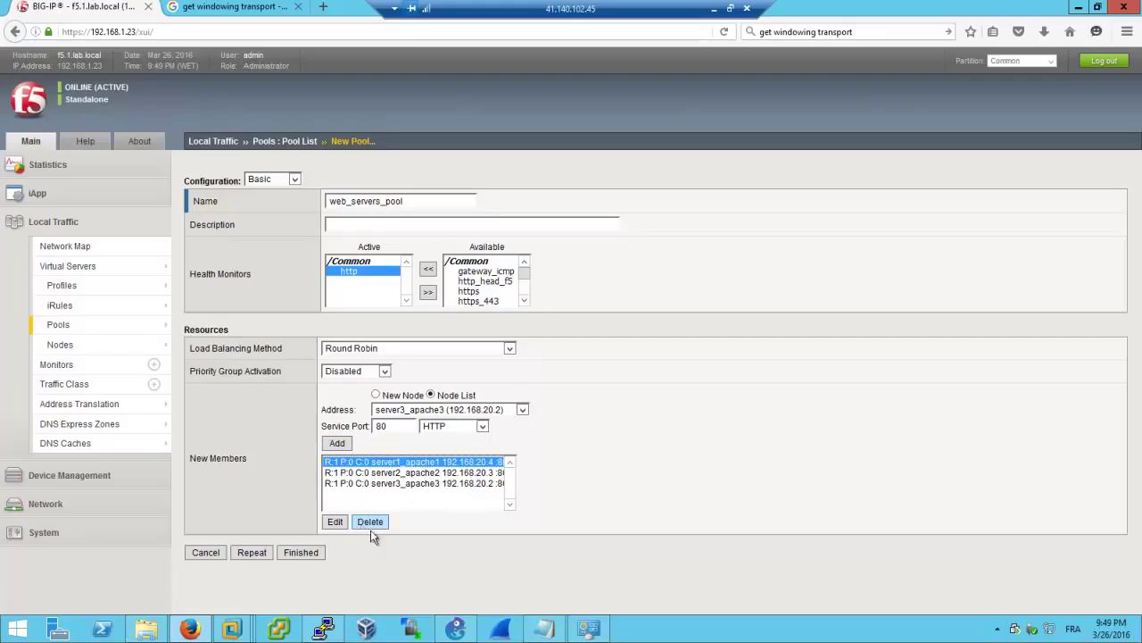
left_click(293, 554)
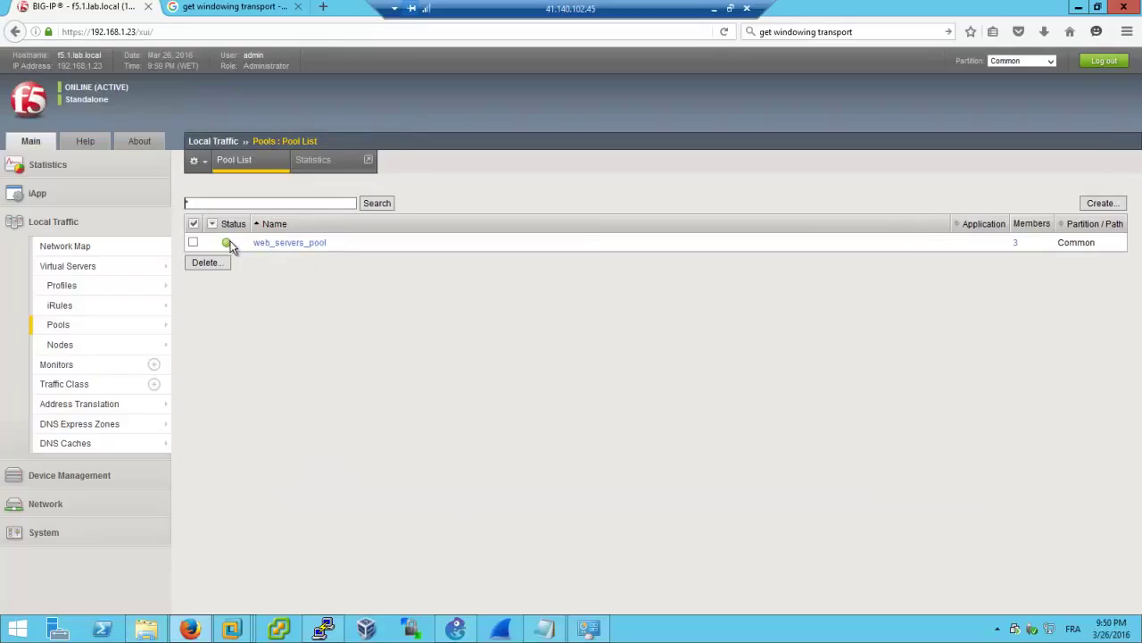
Read the green status tooltip for web_servers_pool, then minimize the Remote Desktop session
mouse_move(230, 247)
left_click(714, 9)
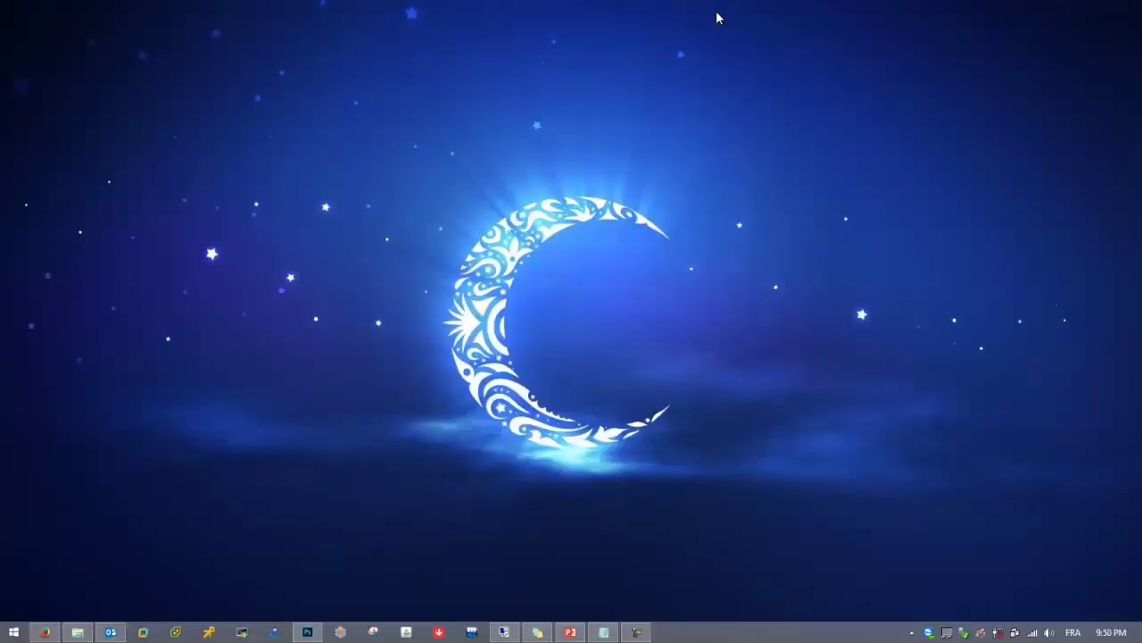